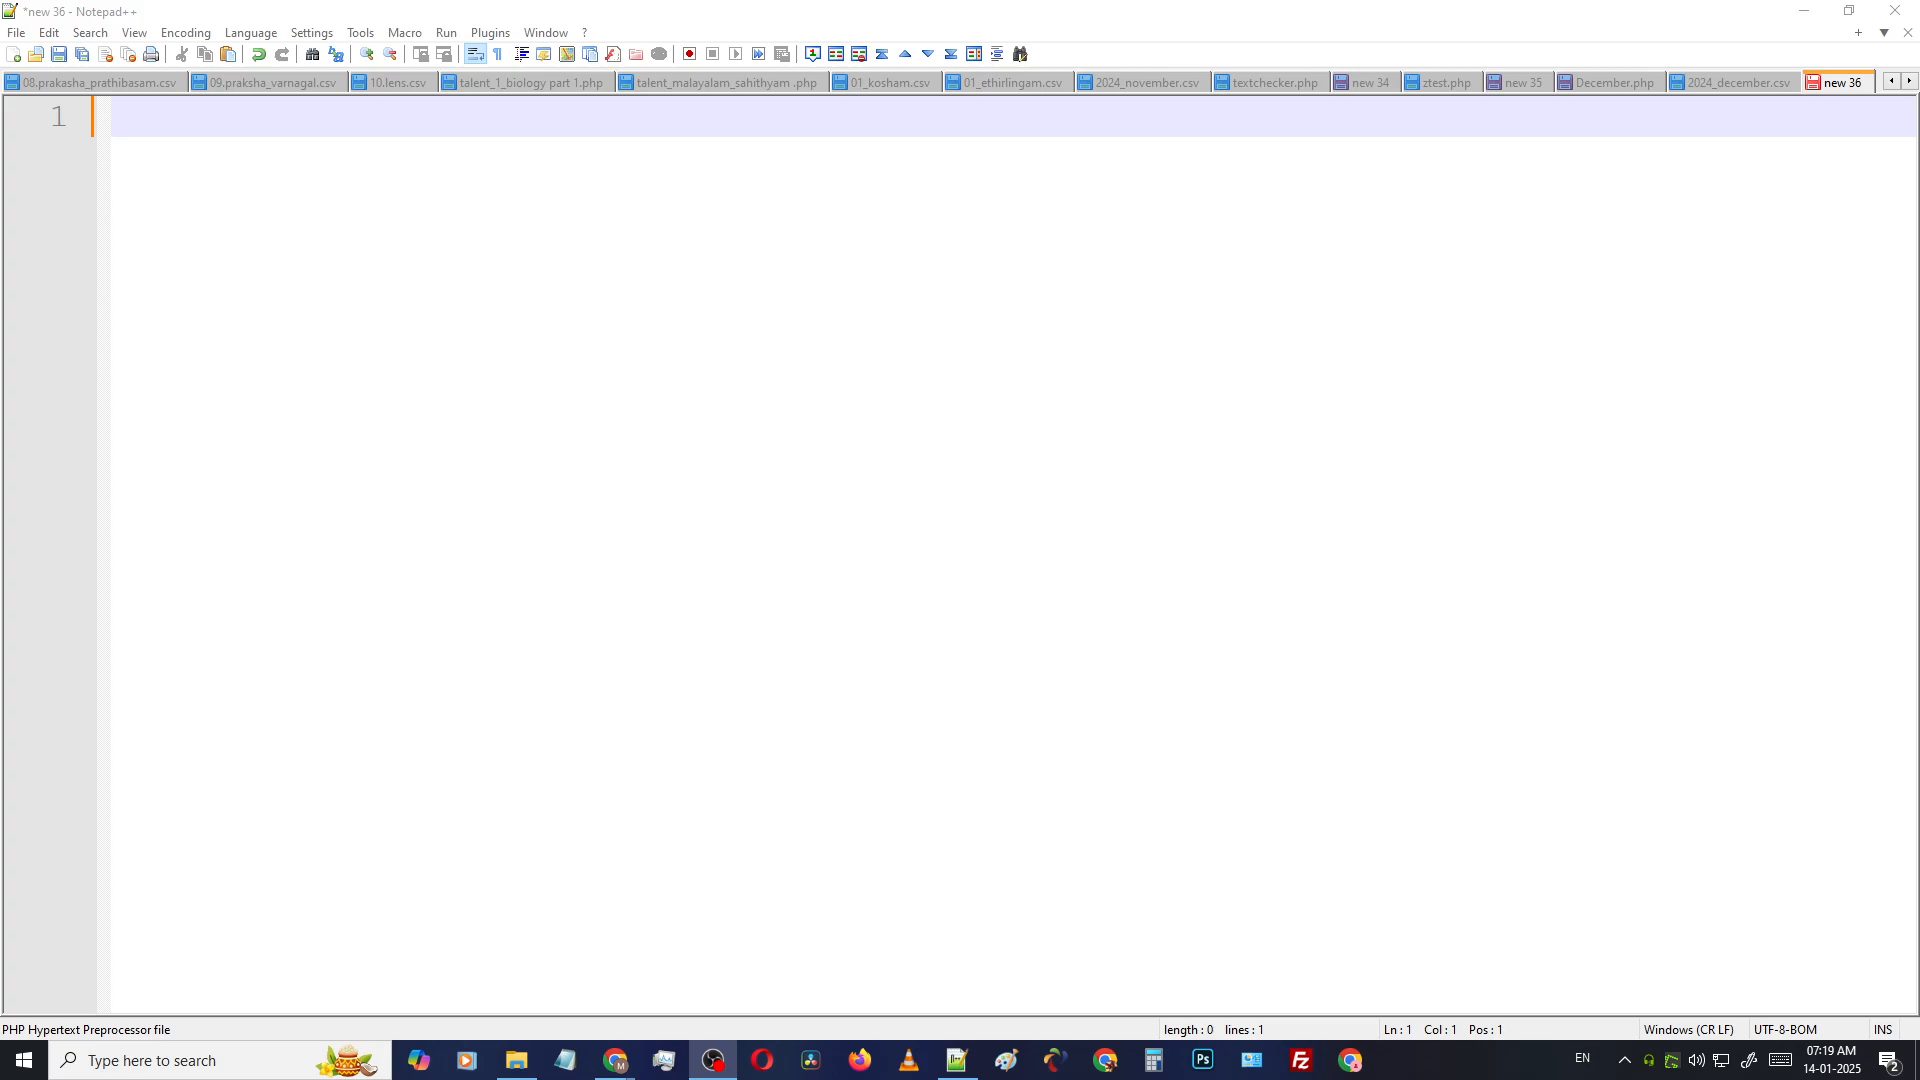
Enter three first names in the blank document, one per line on lines 1 to 3, each capitalised
{"action": "left_click", "coordinate": [698, 471]}
{"action": "type", "text": "rosy"}
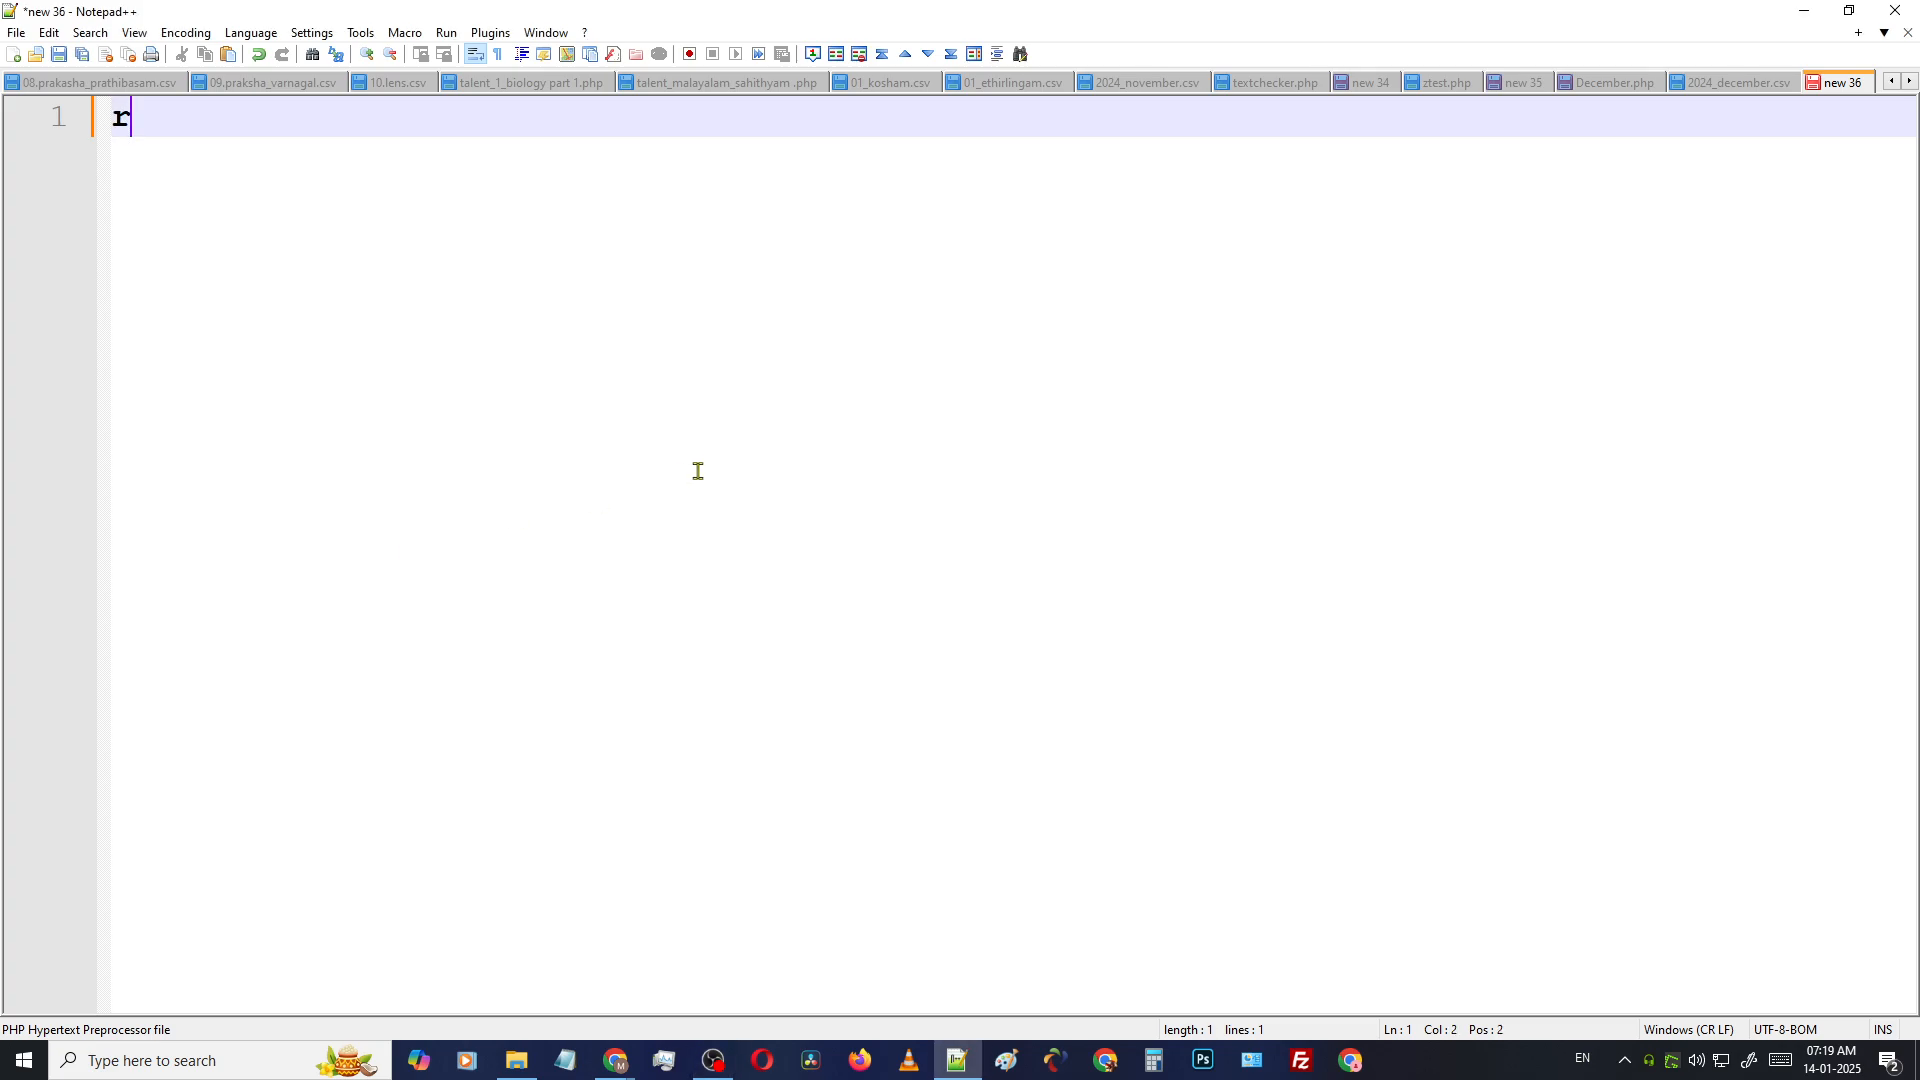
{"action": "key", "text": "BackSpace"}
{"action": "key", "text": "BackSpace"}
{"action": "key", "text": "BackSpace"}
{"action": "key", "text": "BackSpace"}
{"action": "type", "text": "Rosy"}
{"action": "key", "text": "Return"}
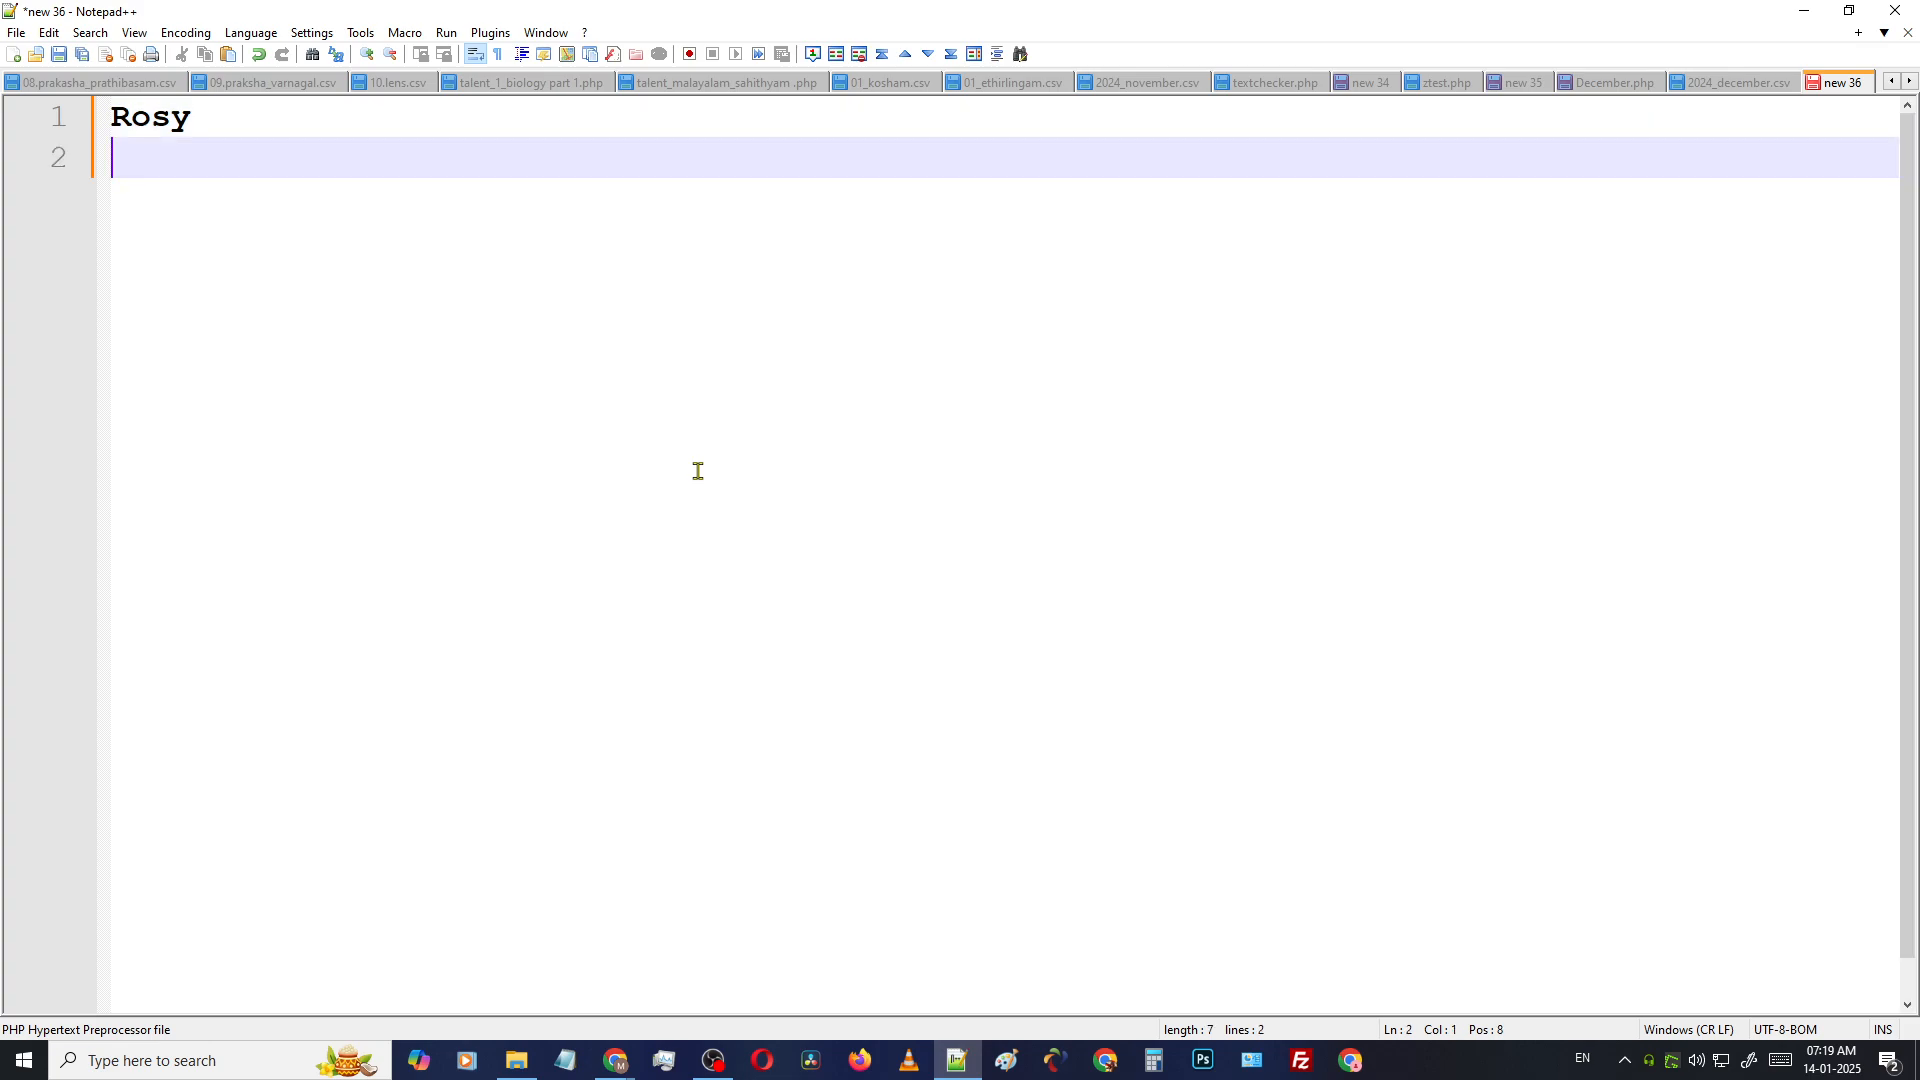
{"action": "type", "text": "Ram"}
{"action": "key", "text": "Return"}
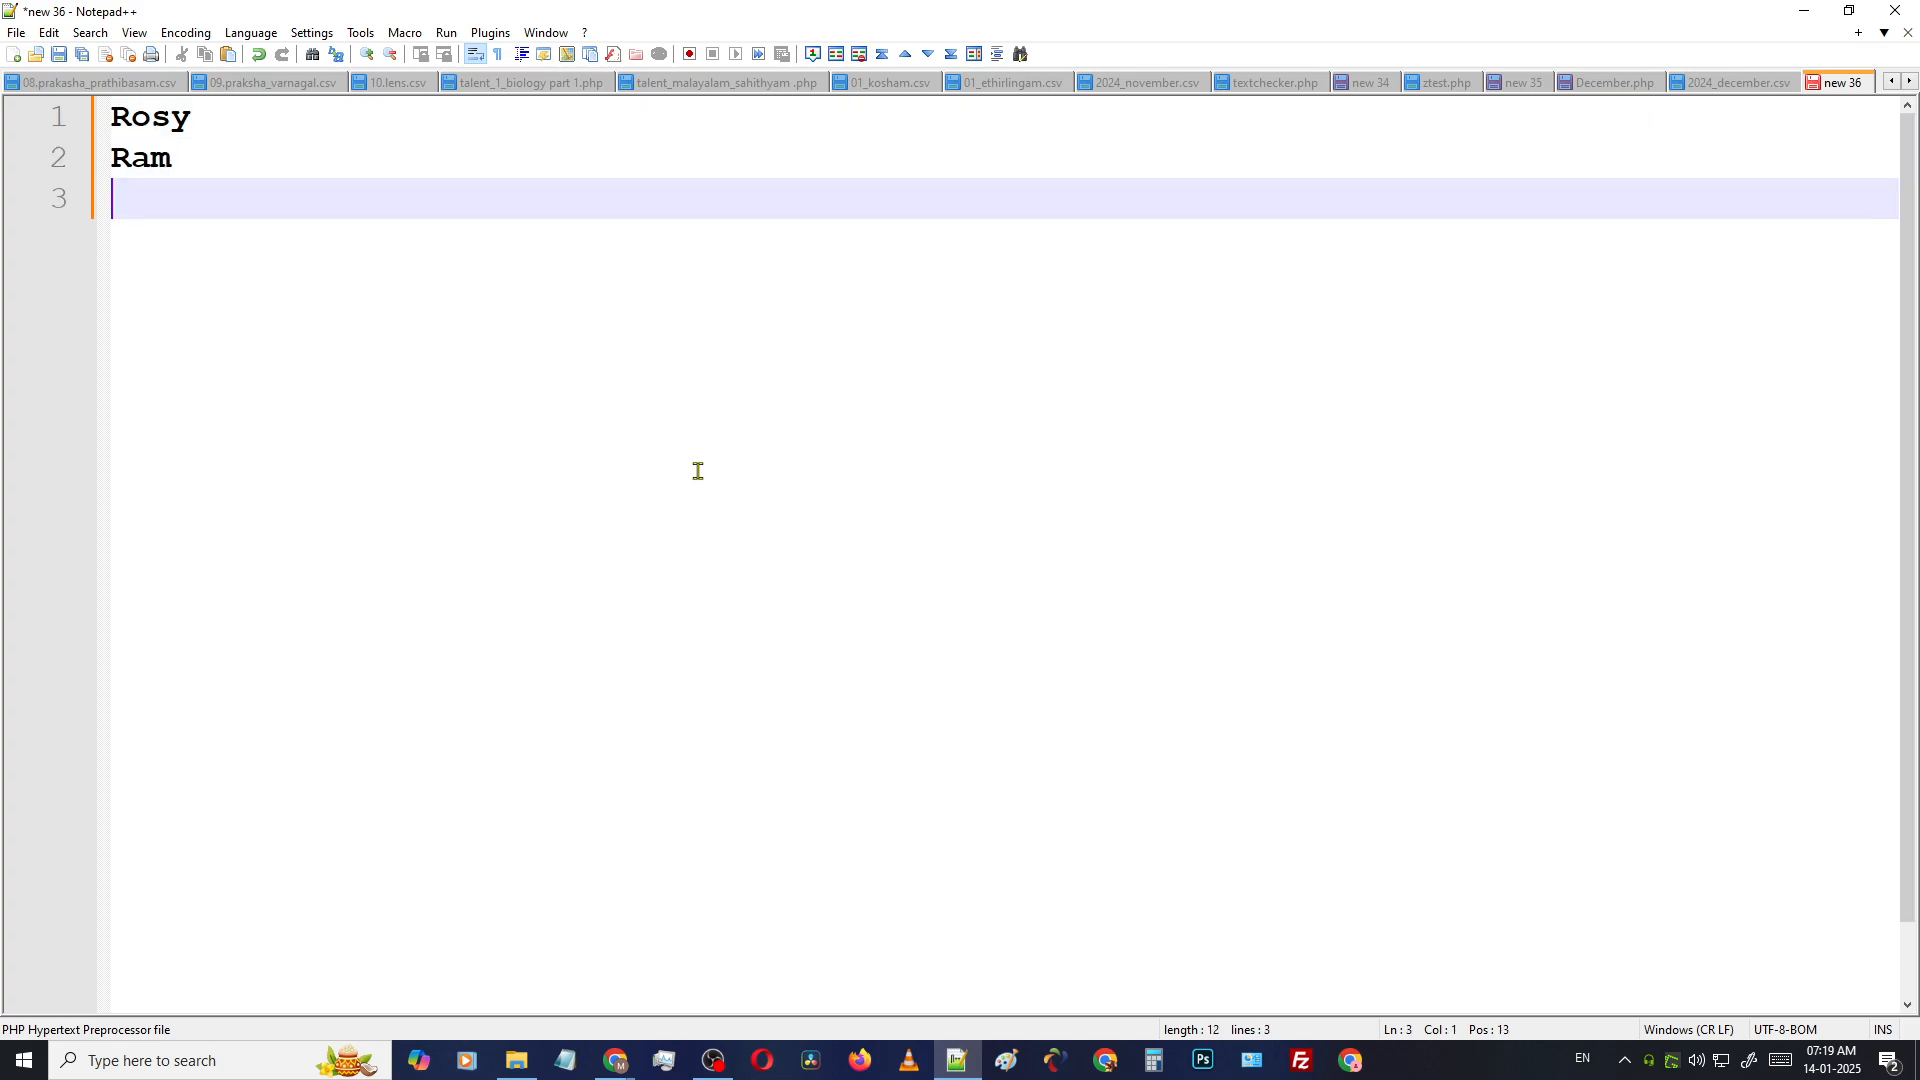
{"action": "type", "text": "Joseph"}
{"action": "key", "text": "Return"}
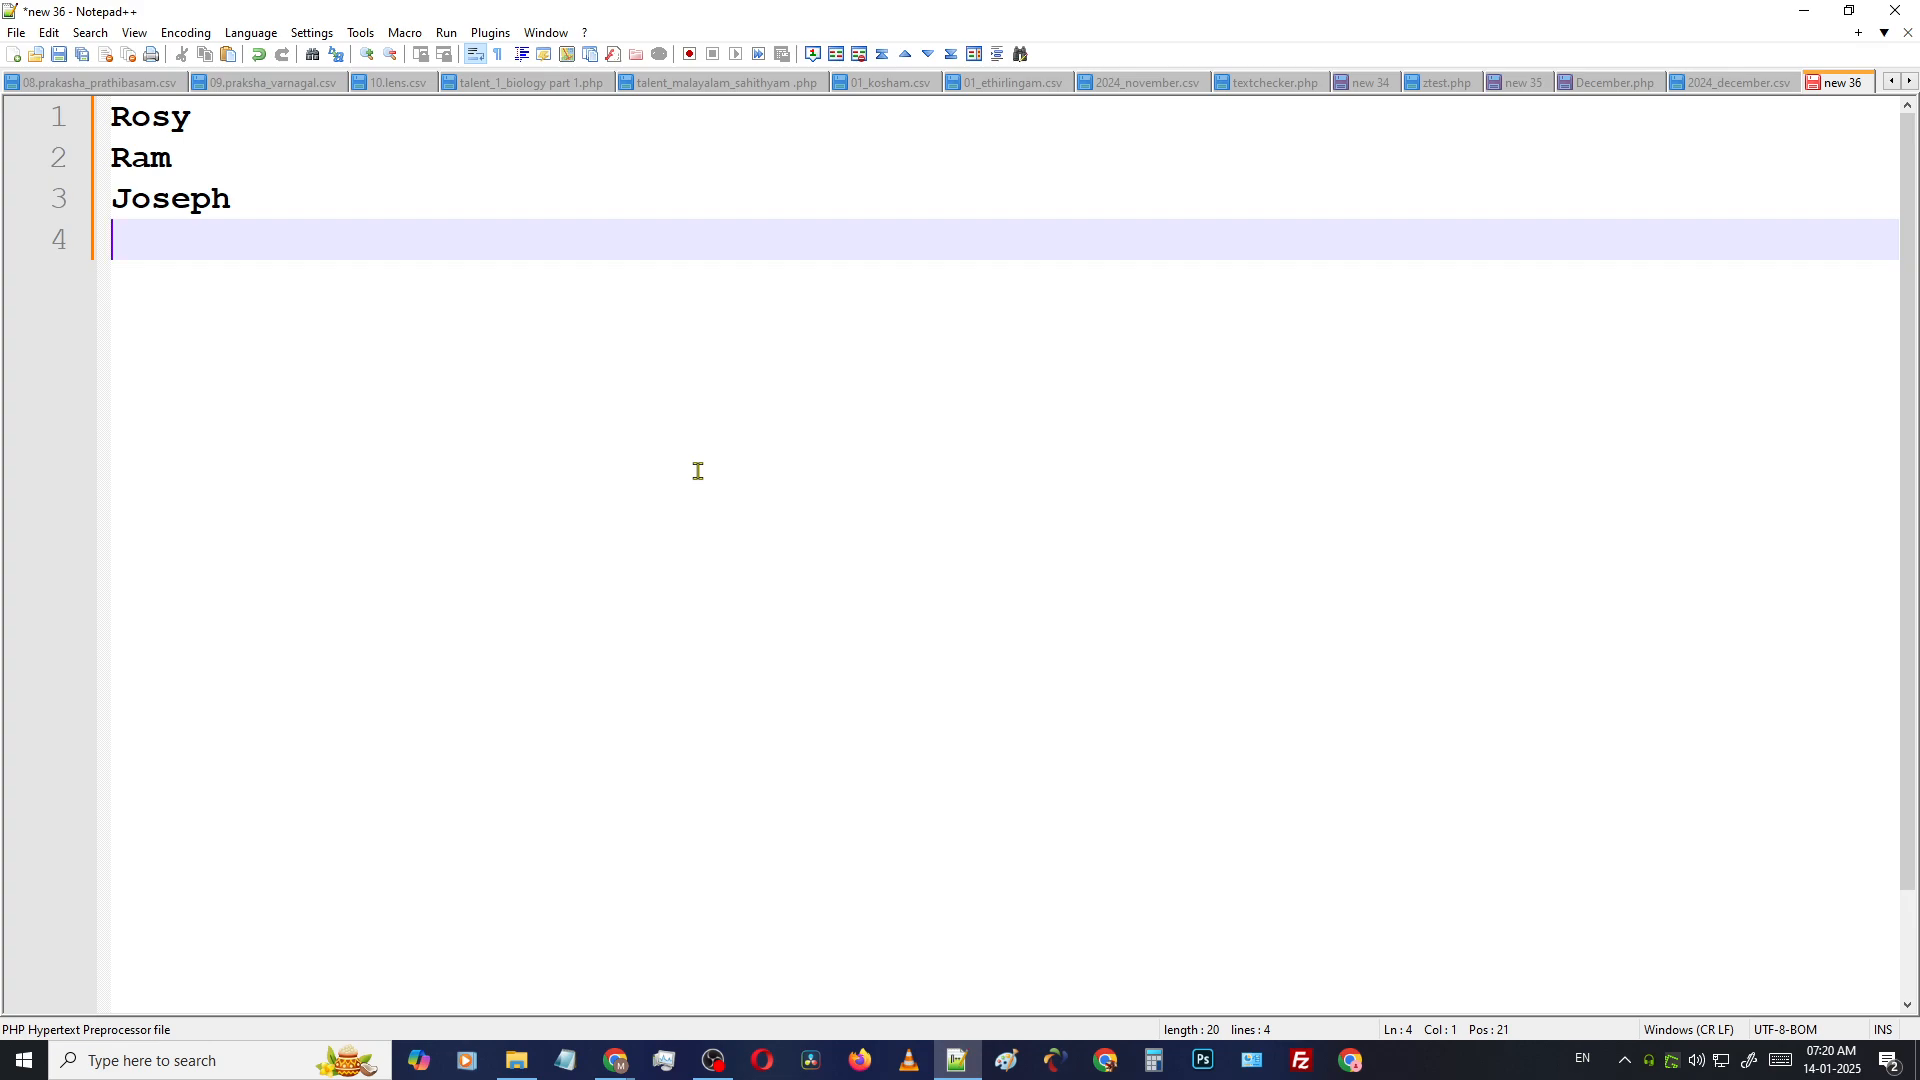
Leave line 4 blank and enter the numbers 21, 15 and 45 on lines 5 to 7
{"action": "key", "text": "Return"}
{"action": "type", "text": "21"}
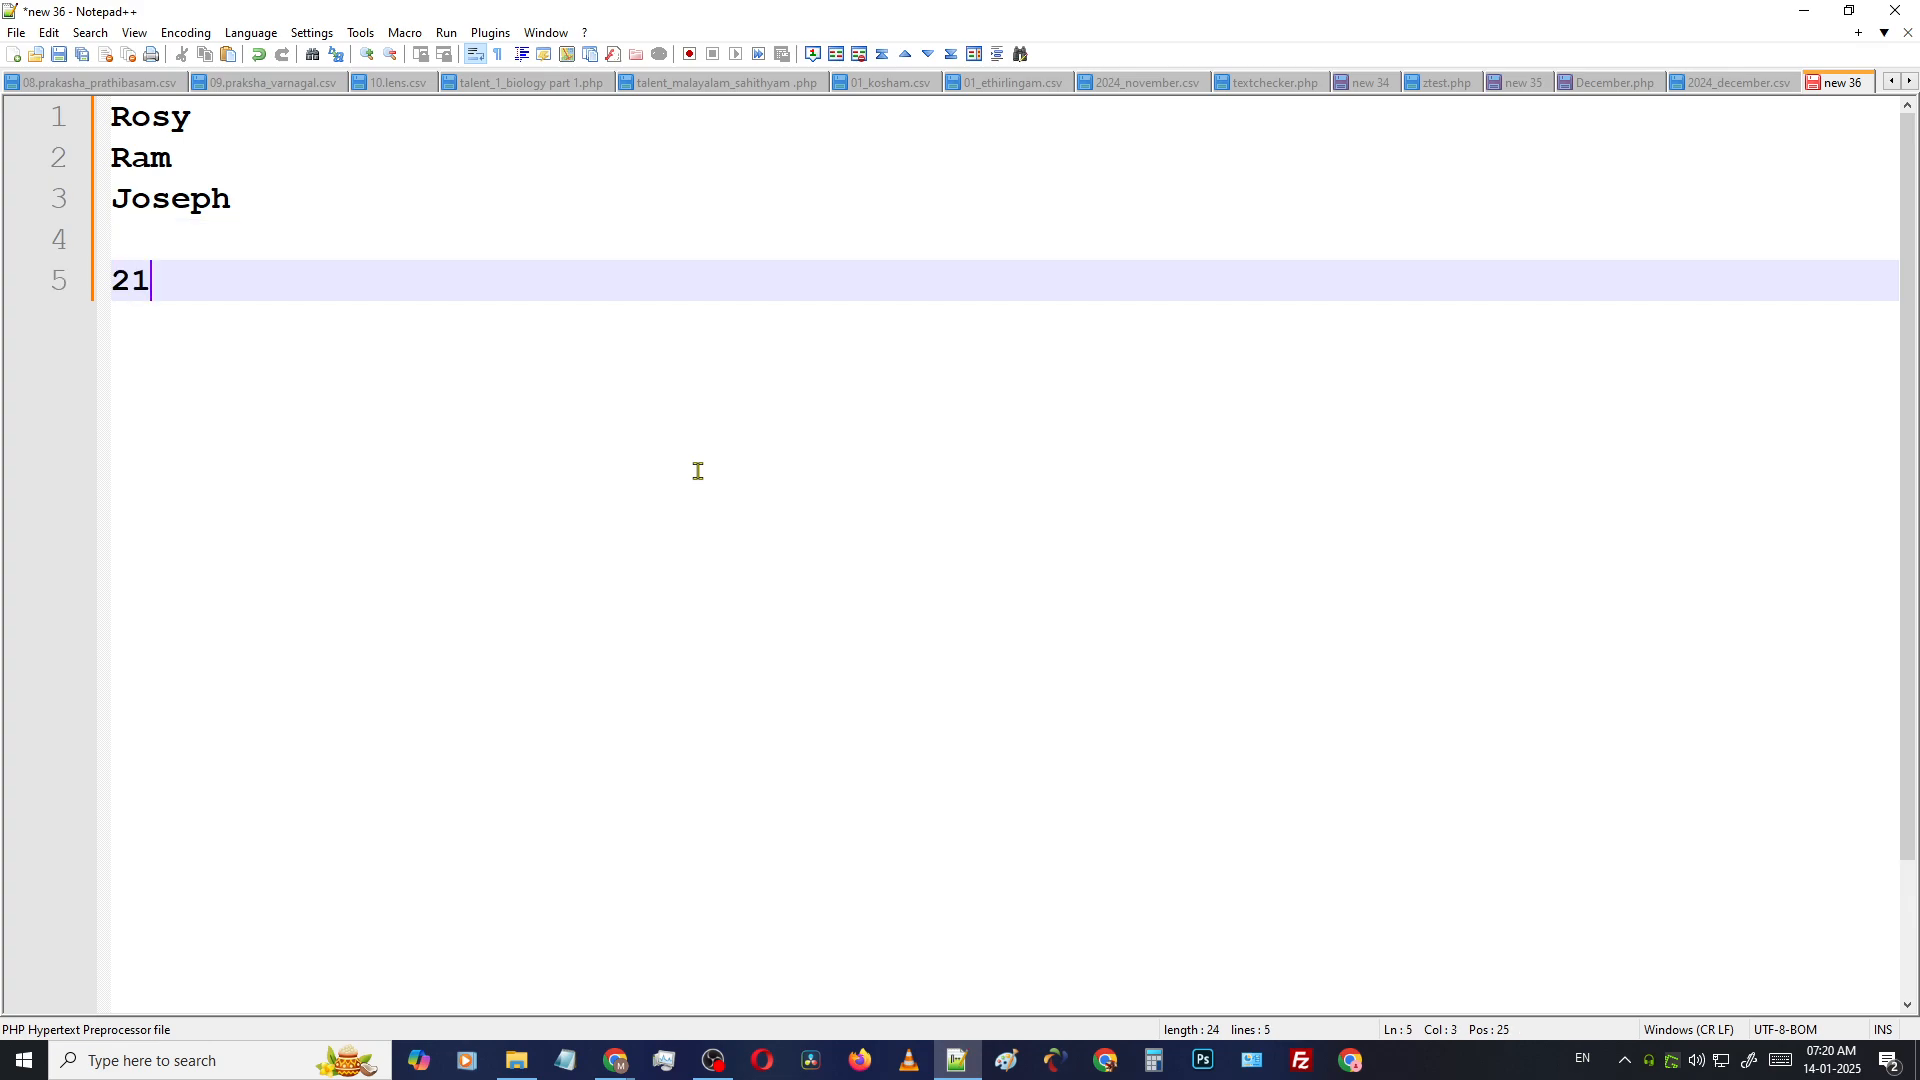
{"action": "key", "text": "Return"}
{"action": "type", "text": "15"}
{"action": "key", "text": "Return"}
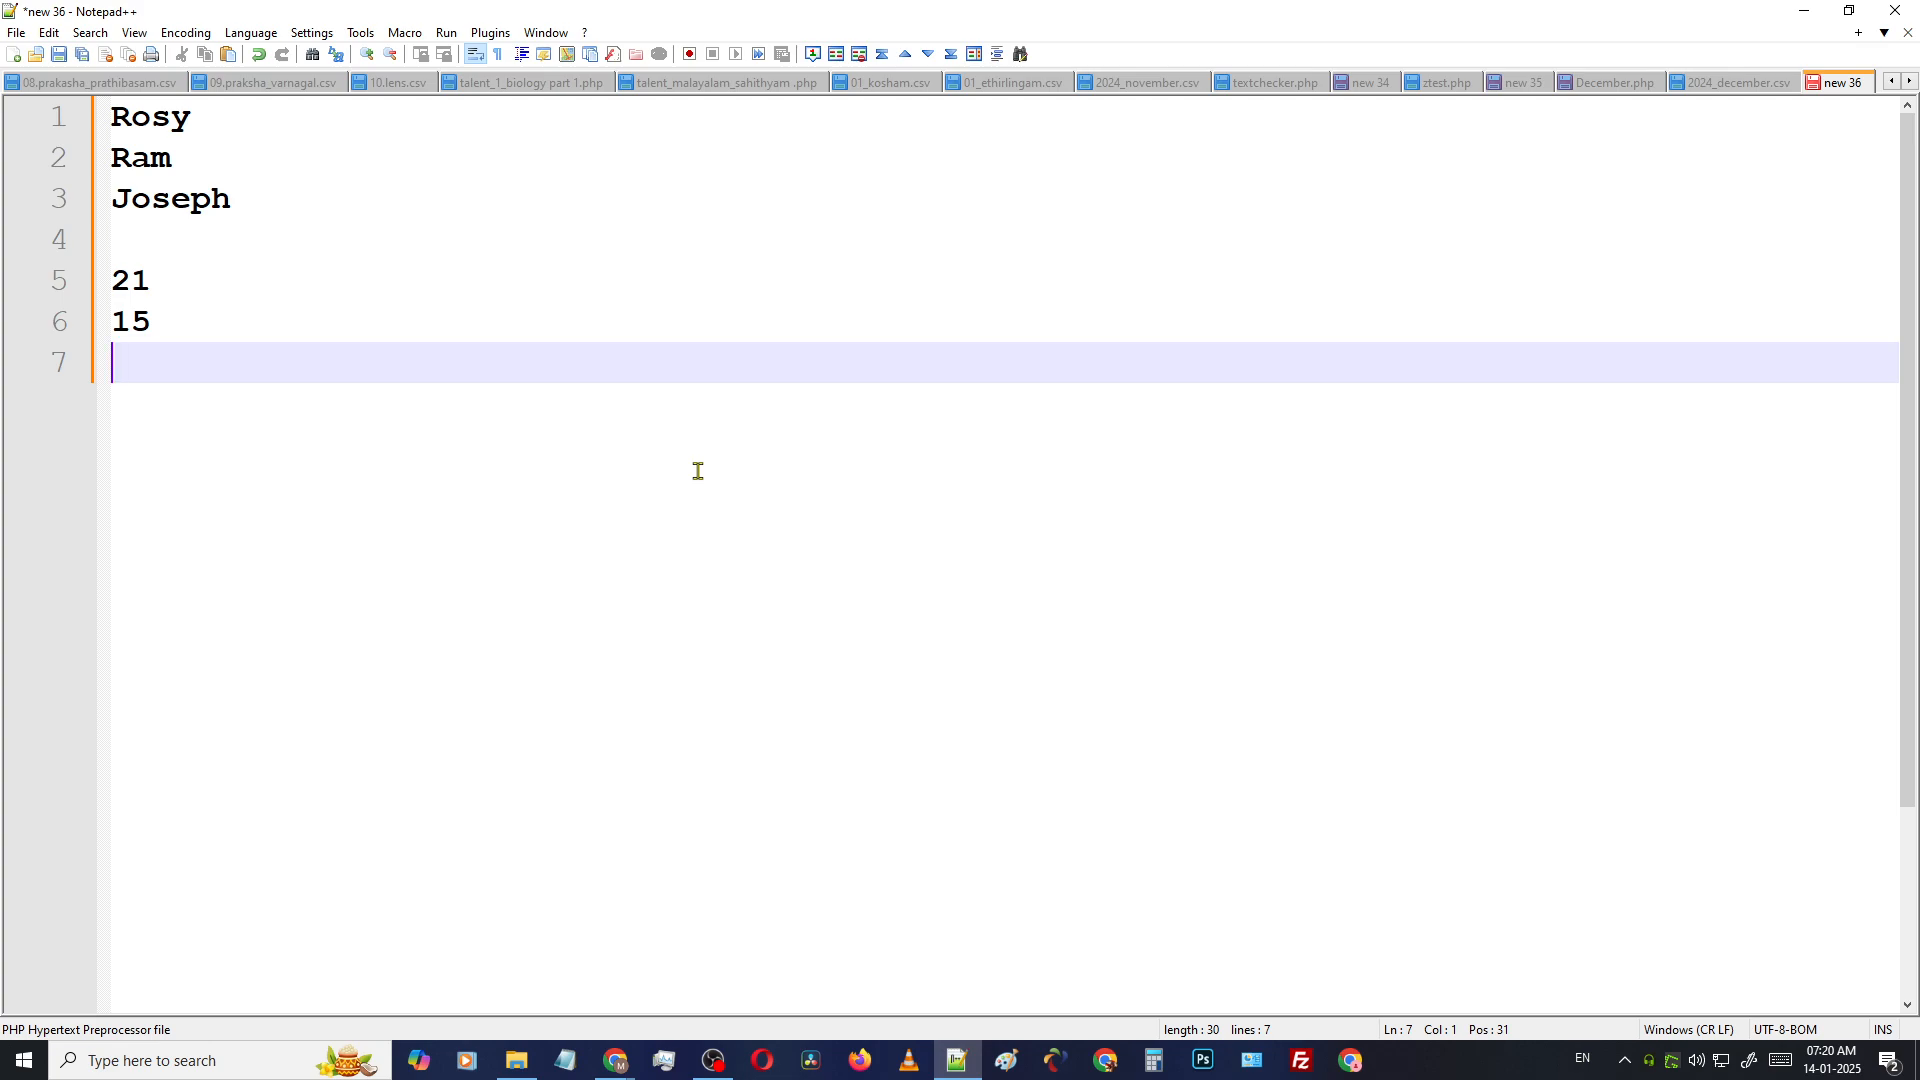
{"action": "type", "text": "45"}
Add a spaced hyphen after the name on line 1 and move the number 21 from line 5 behind it
{"action": "left_click", "coordinate": [225, 119]}
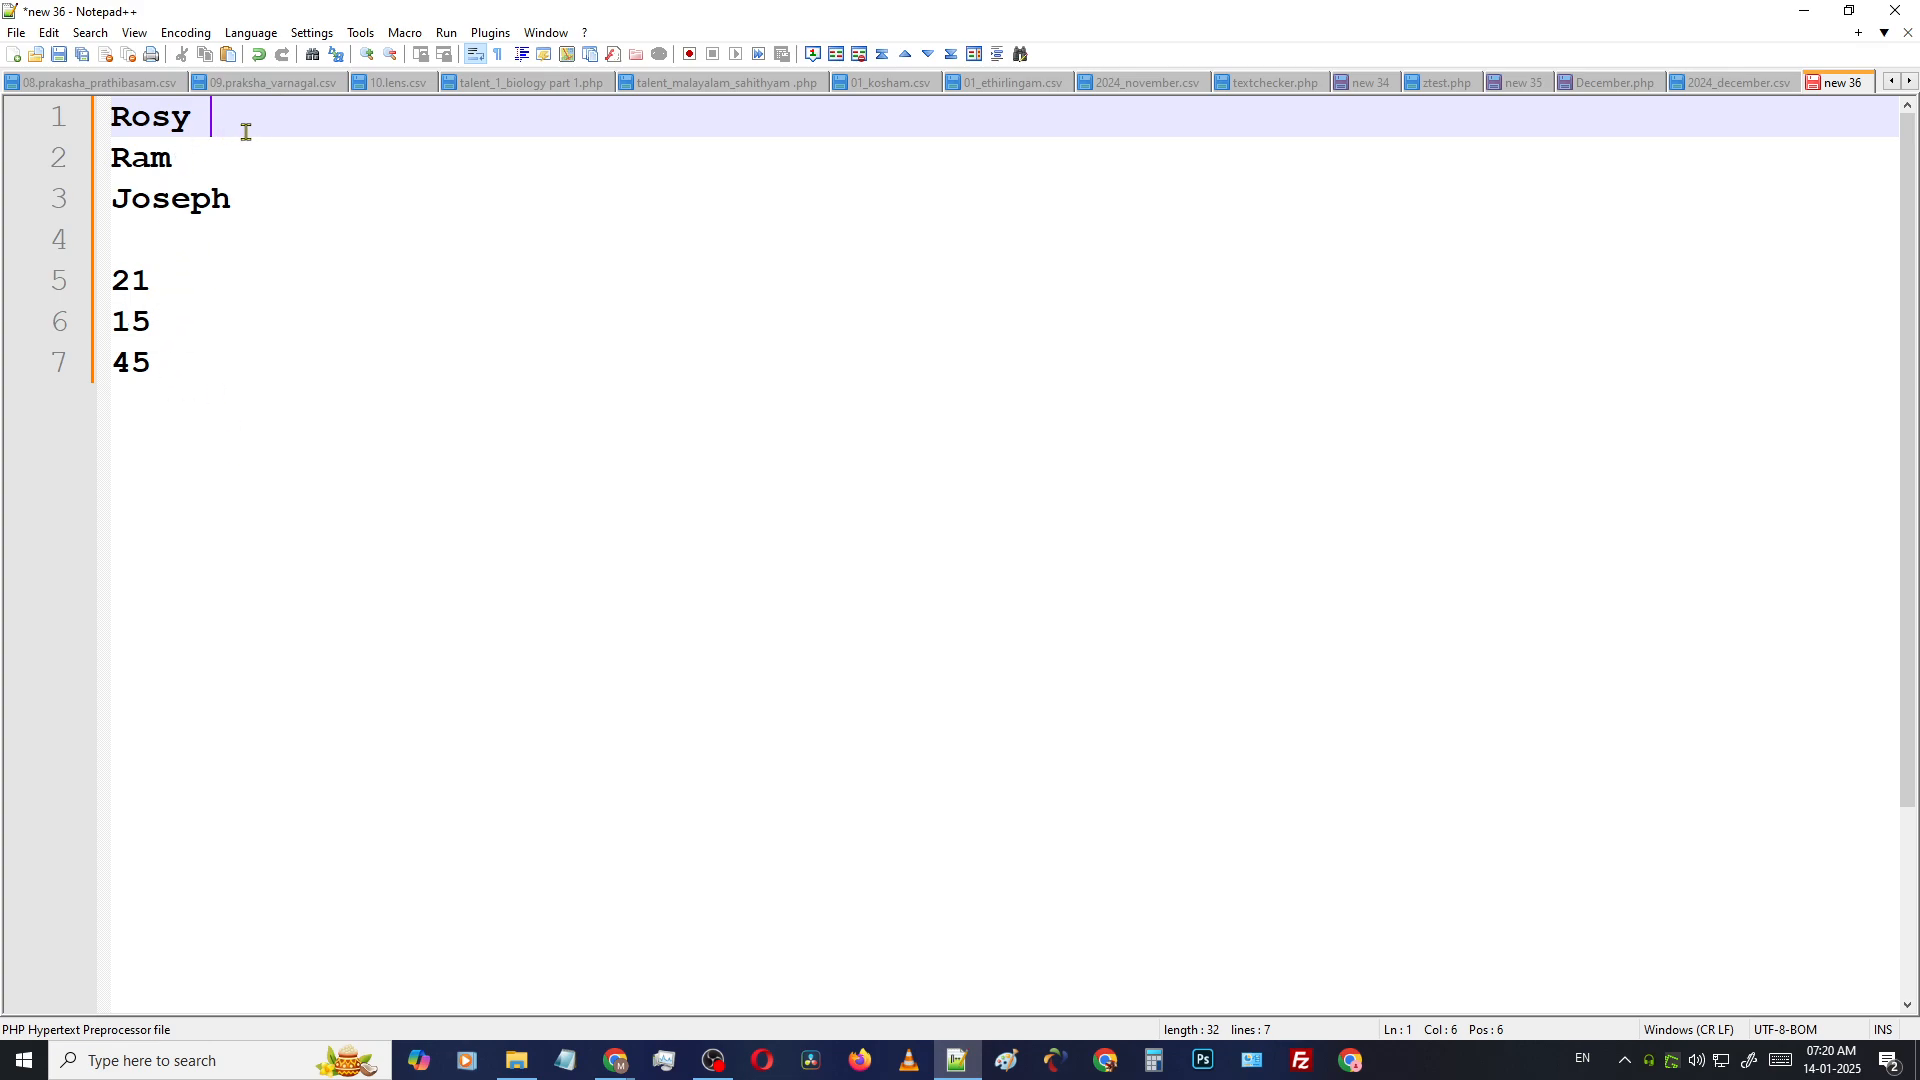
{"action": "type", "text": "-"}
{"action": "left_click_drag", "start_coordinate": [152, 282], "coordinate": [83, 285]}
{"action": "key", "text": "ctrl+x"}
{"action": "left_click", "coordinate": [287, 116]}
{"action": "key", "text": "ctrl+v"}
{"action": "key", "text": "Left"}
{"action": "key", "text": "Left"}
Add a spaced hyphen after the name on line 2 and move the number 15 from line 6 behind it
{"action": "left_click", "coordinate": [253, 163]}
{"action": "type", "text": "-"}
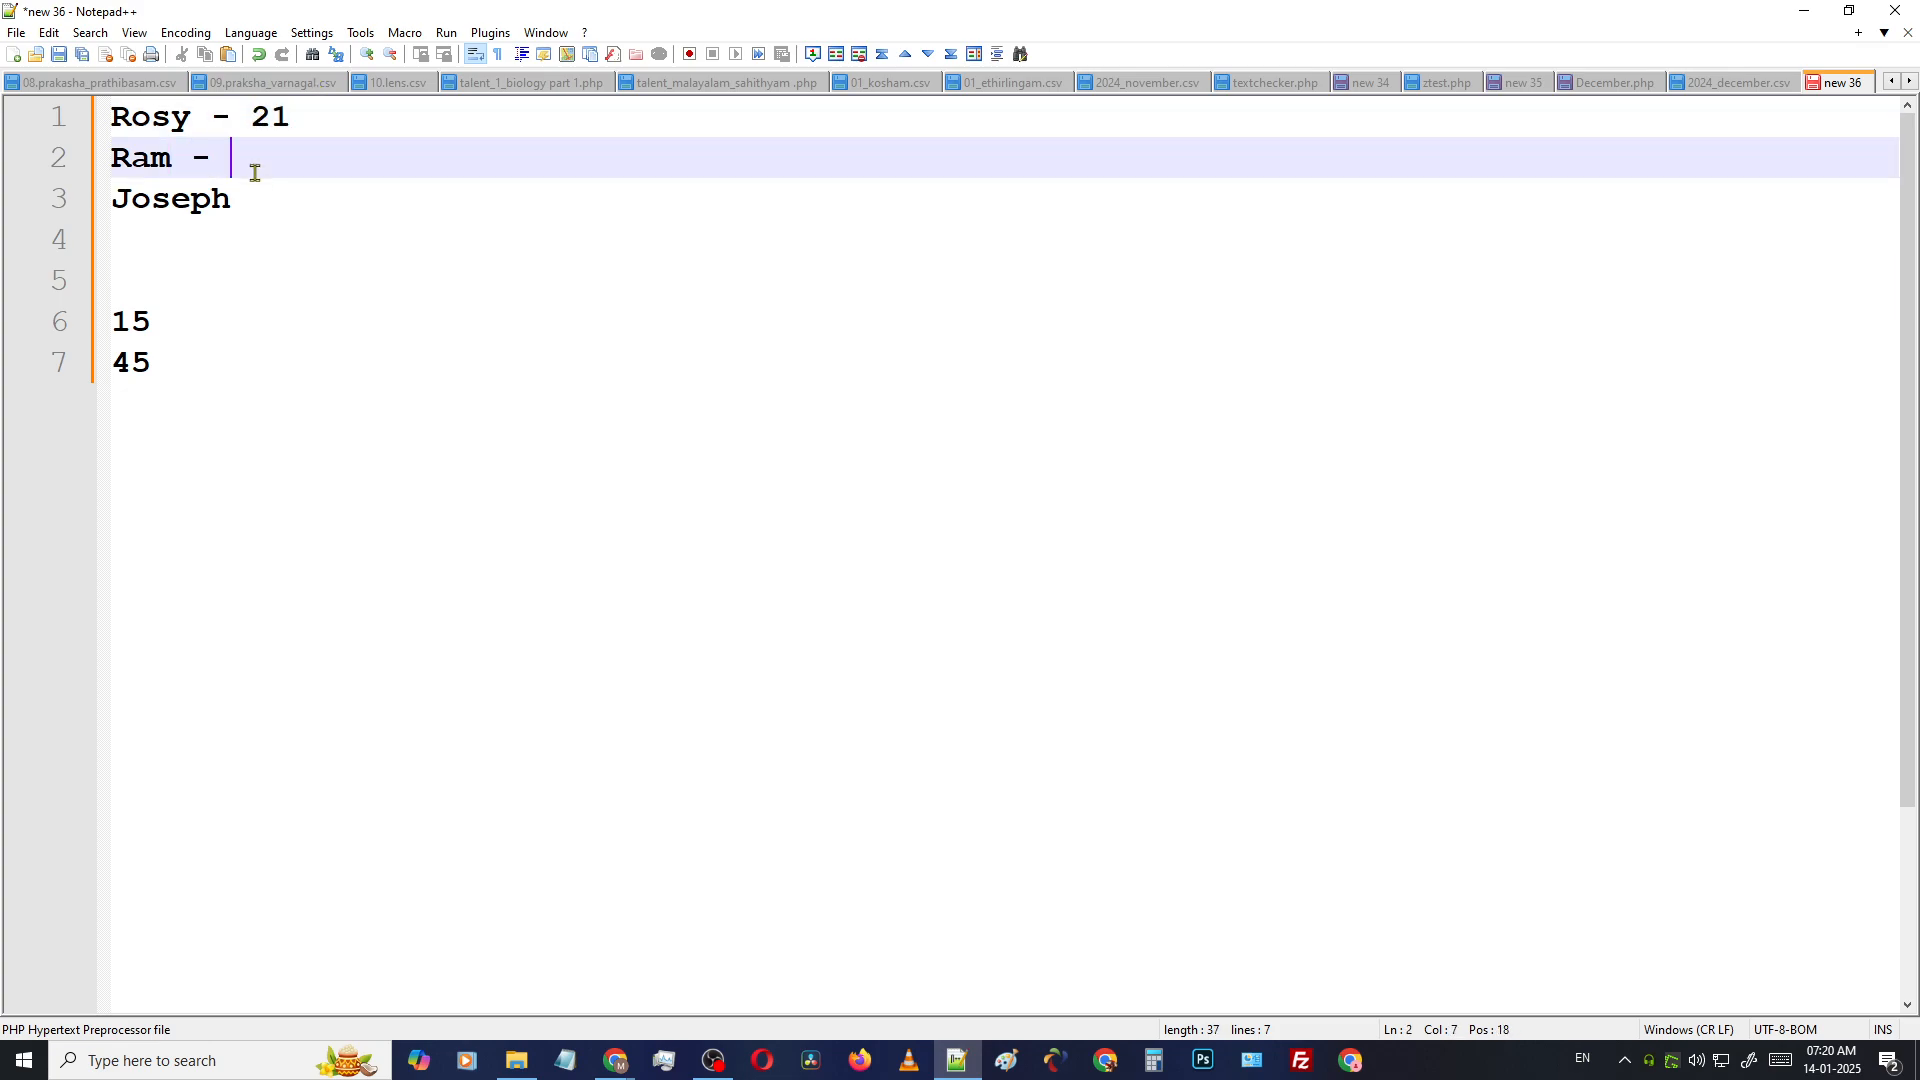
{"action": "left_click", "coordinate": [139, 312]}
{"action": "double_click", "coordinate": [137, 310]}
{"action": "key", "text": "ctrl+x"}
{"action": "left_click", "coordinate": [274, 162]}
{"action": "key", "text": "ctrl+v"}
Move the number 45 from line 7 to line 3, behind a spaced hyphen after the name
{"action": "left_click_drag", "start_coordinate": [183, 377], "coordinate": [76, 380]}
{"action": "key", "text": "ctrl+x"}
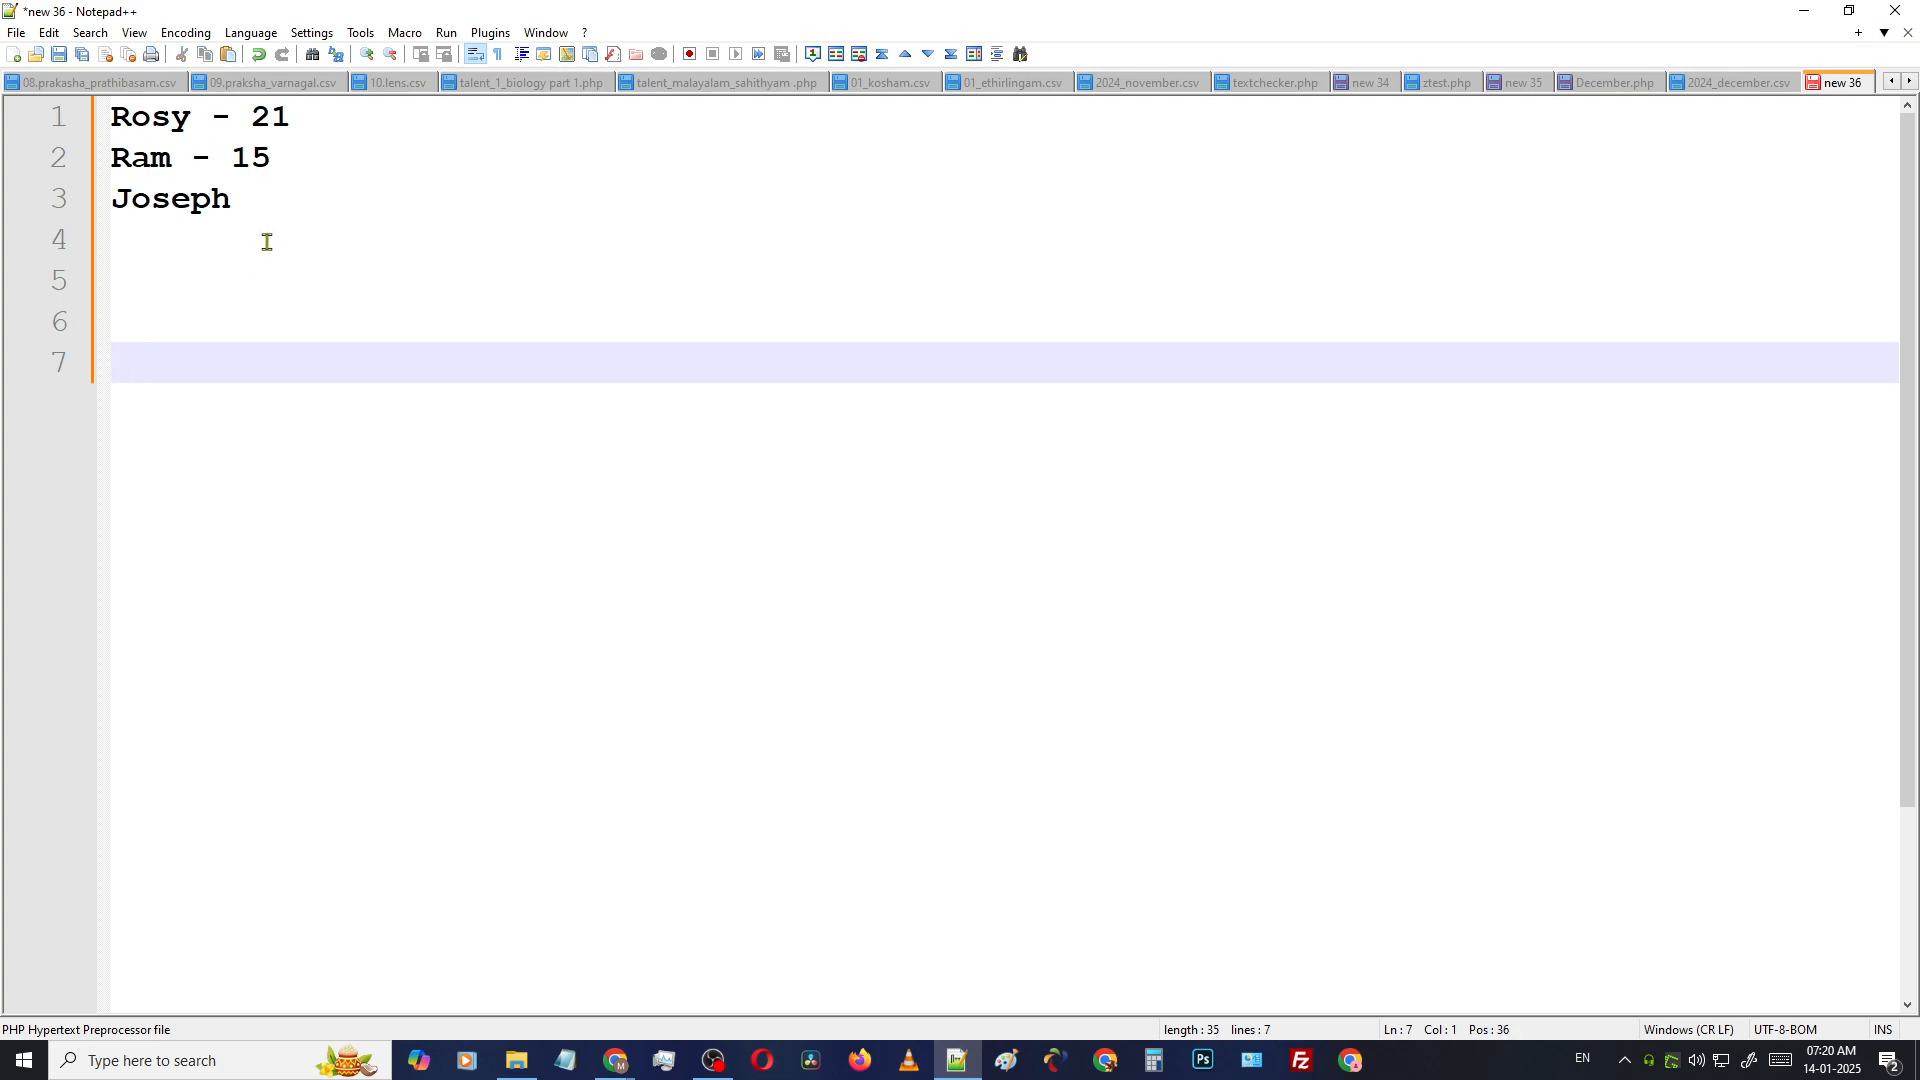
{"action": "left_click", "coordinate": [291, 199]}
{"action": "type", "text": "-"}
{"action": "key", "text": "ctrl+v"}
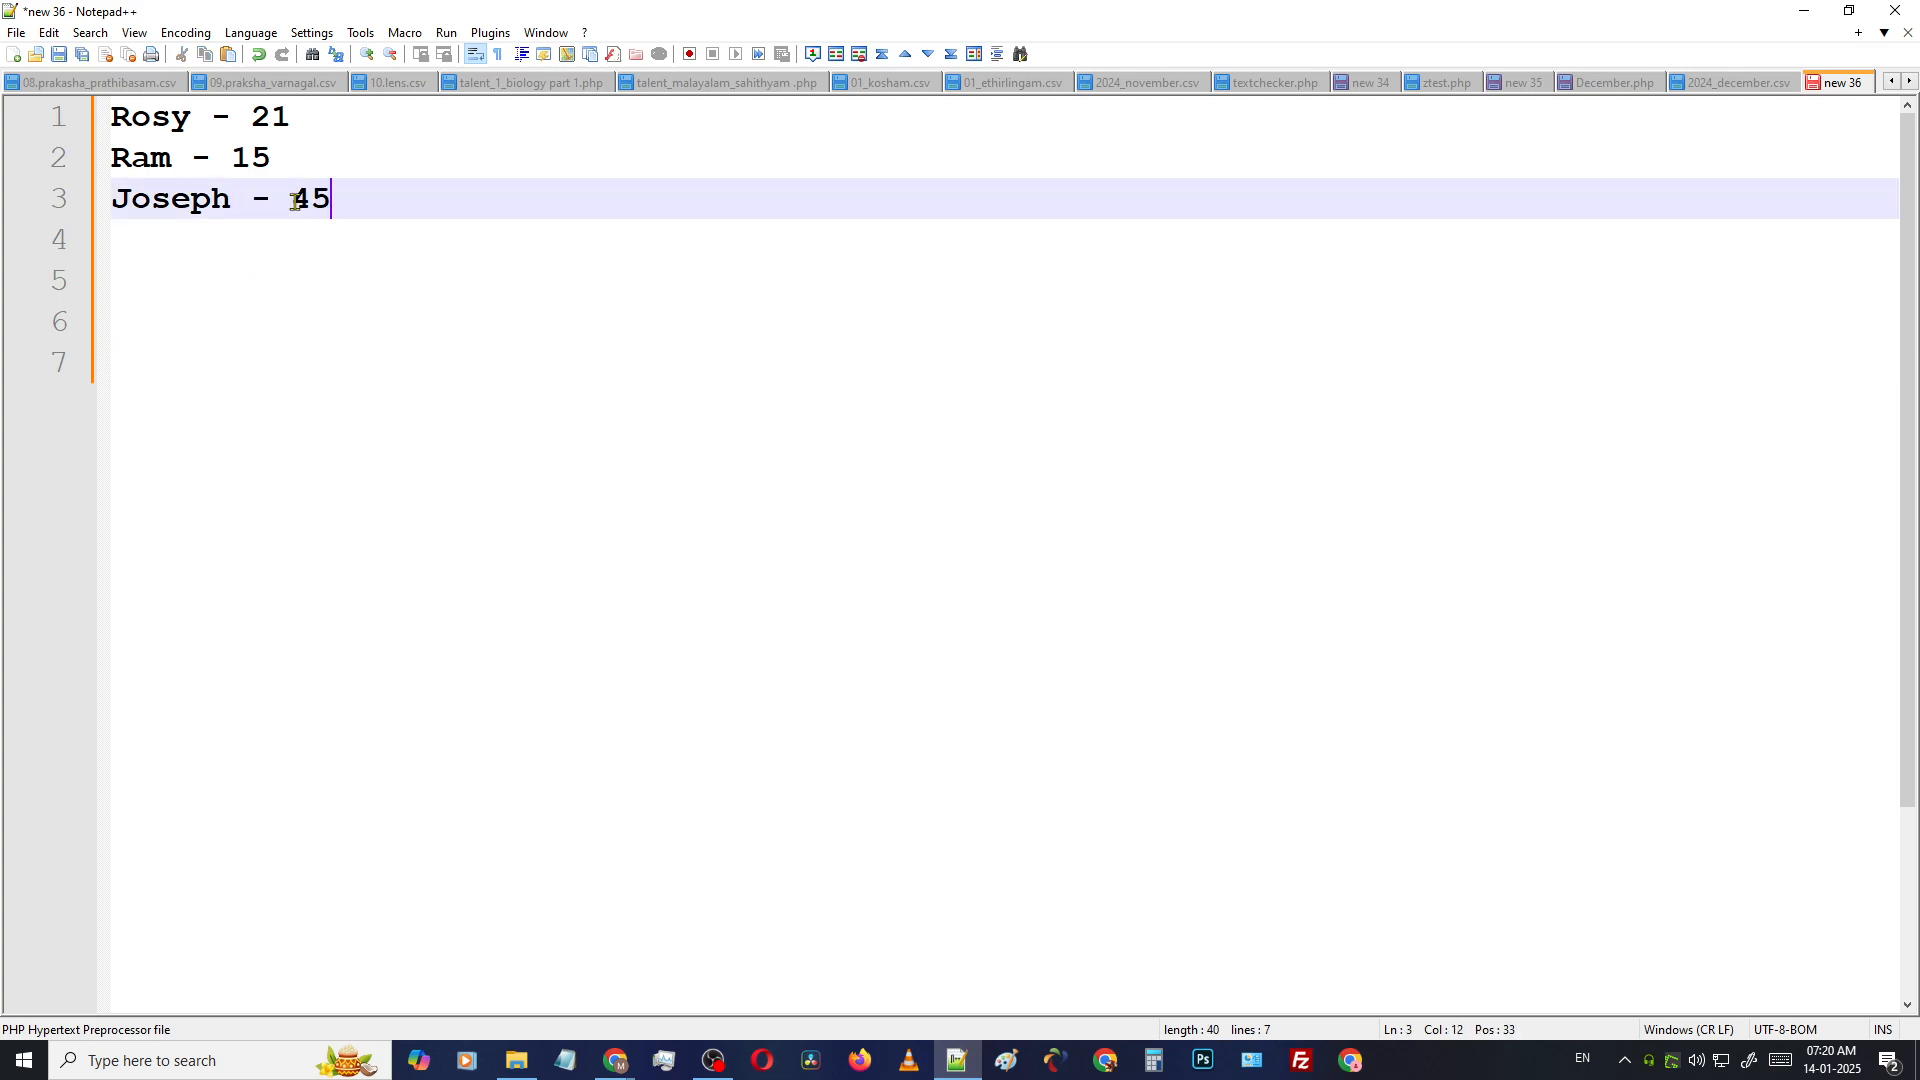
{"action": "left_click", "coordinate": [320, 302]}
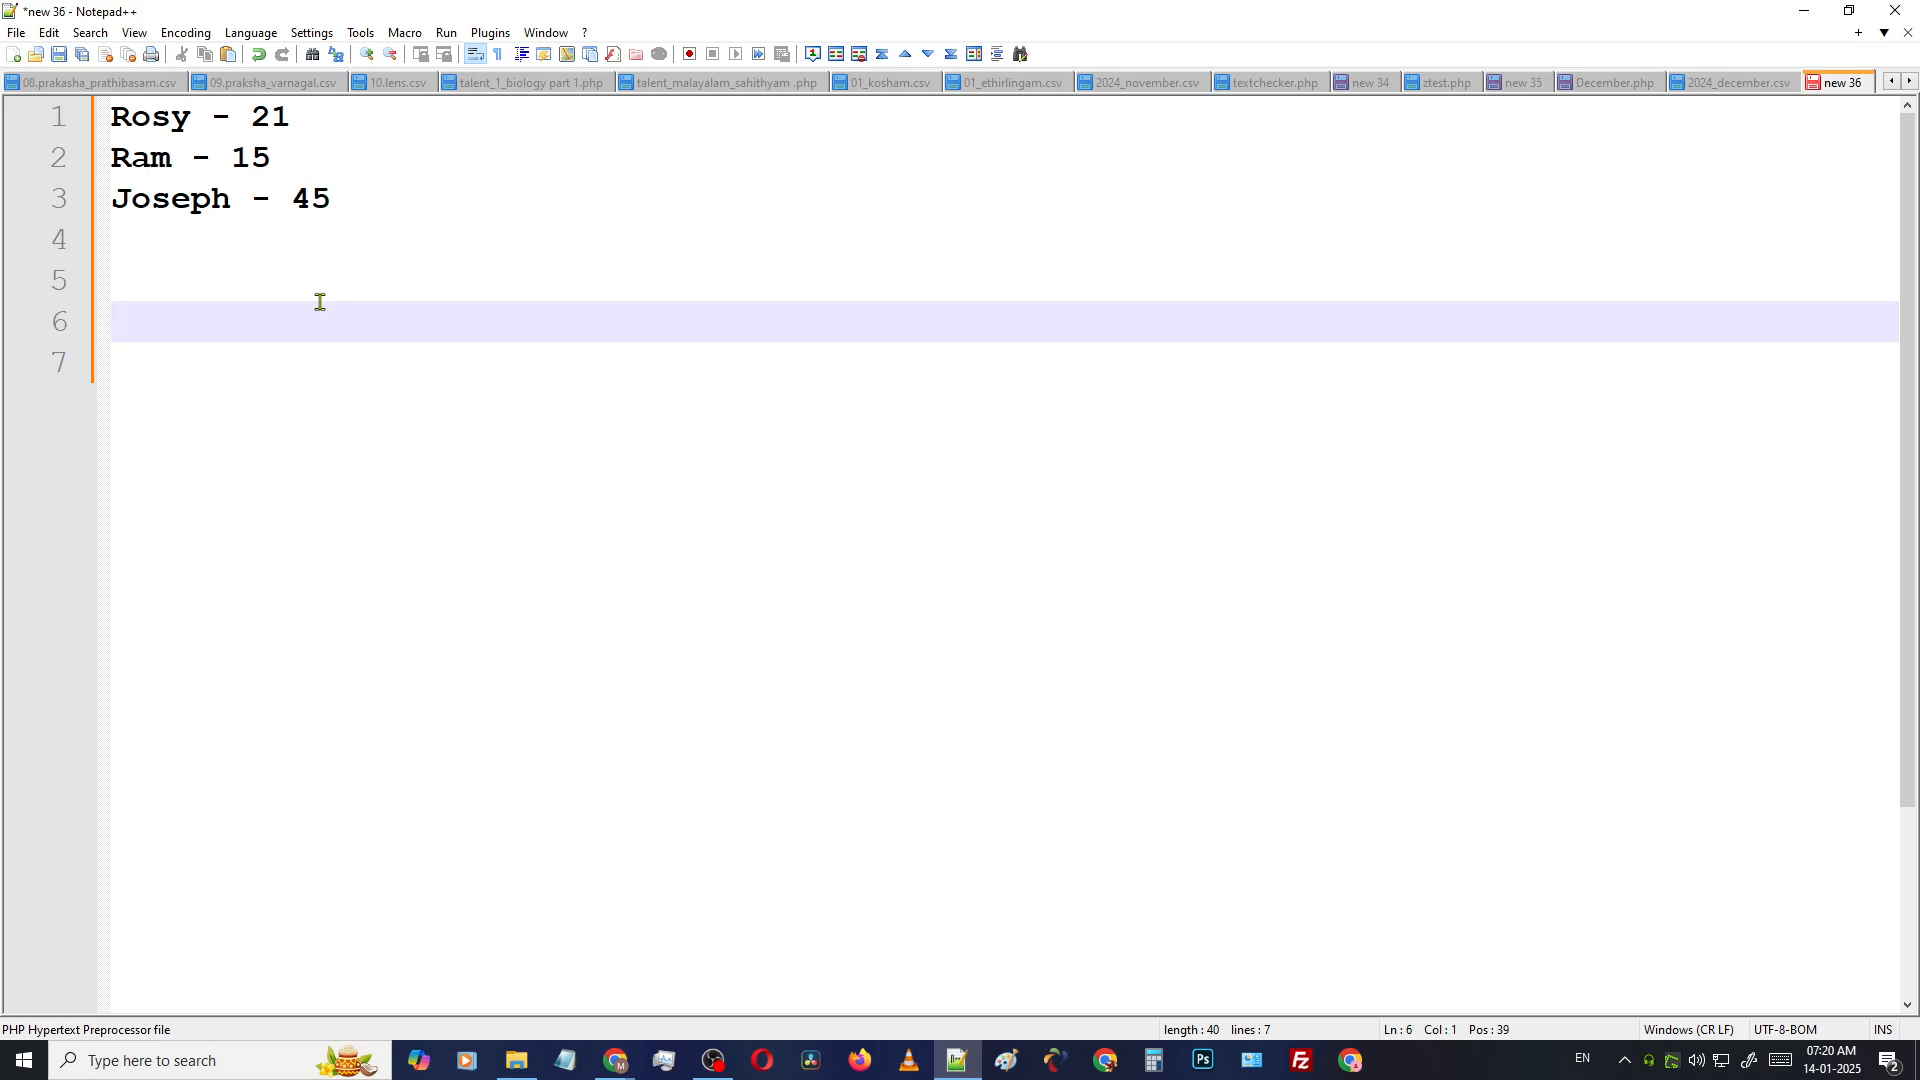
Undo all the hyphen insertions and number moves on lines 1 to 7
{"action": "key", "text": "ctrl+z"}
{"action": "key", "text": "ctrl+z"}
{"action": "key", "text": "ctrl+z"}
{"action": "key", "text": "ctrl+z"}
{"action": "key", "text": "ctrl+z"}
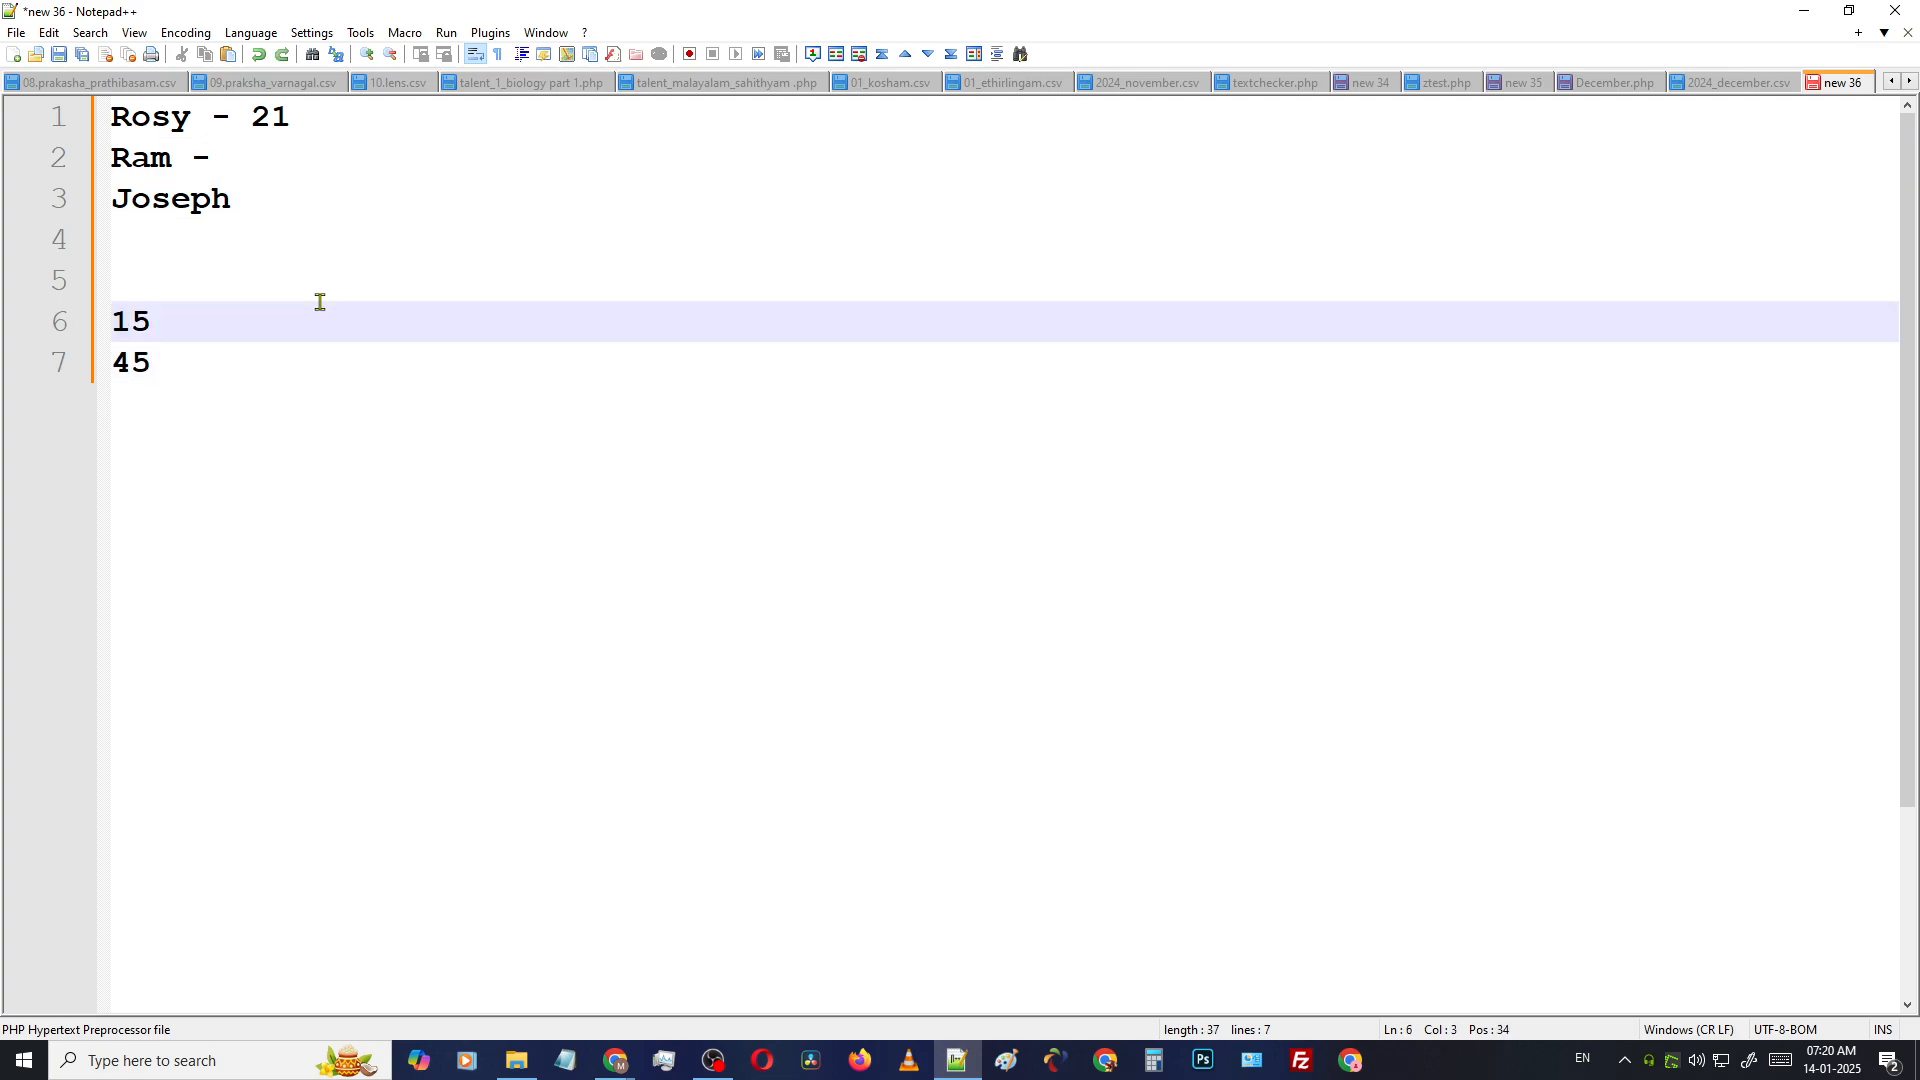
{"action": "key", "text": "ctrl+z"}
{"action": "key", "text": "ctrl+z"}
{"action": "key", "text": "ctrl+z"}
{"action": "key", "text": "ctrl+z"}
{"action": "key", "text": "ctrl+z"}
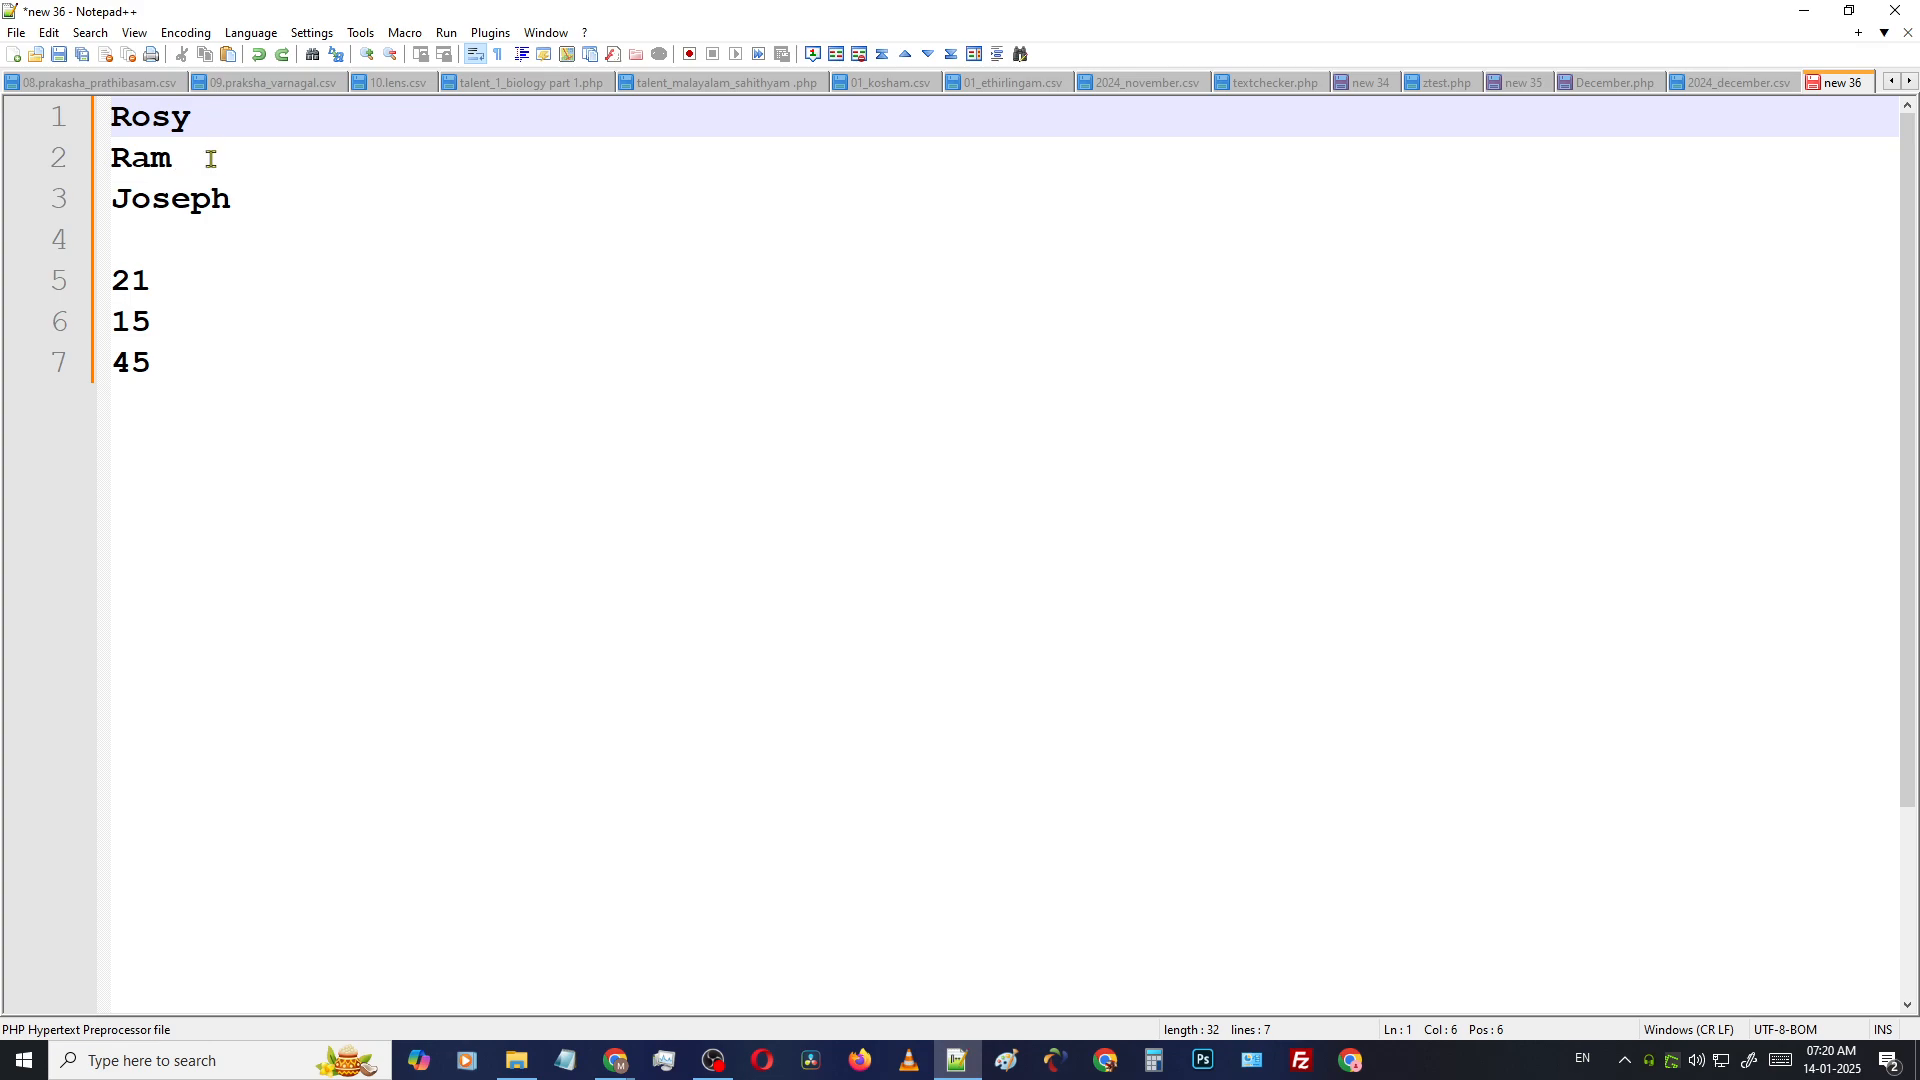
Insert an aligned column of hyphens on lines 1 to 3 at once, one space after the longest name
{"action": "left_click", "coordinate": [239, 201]}
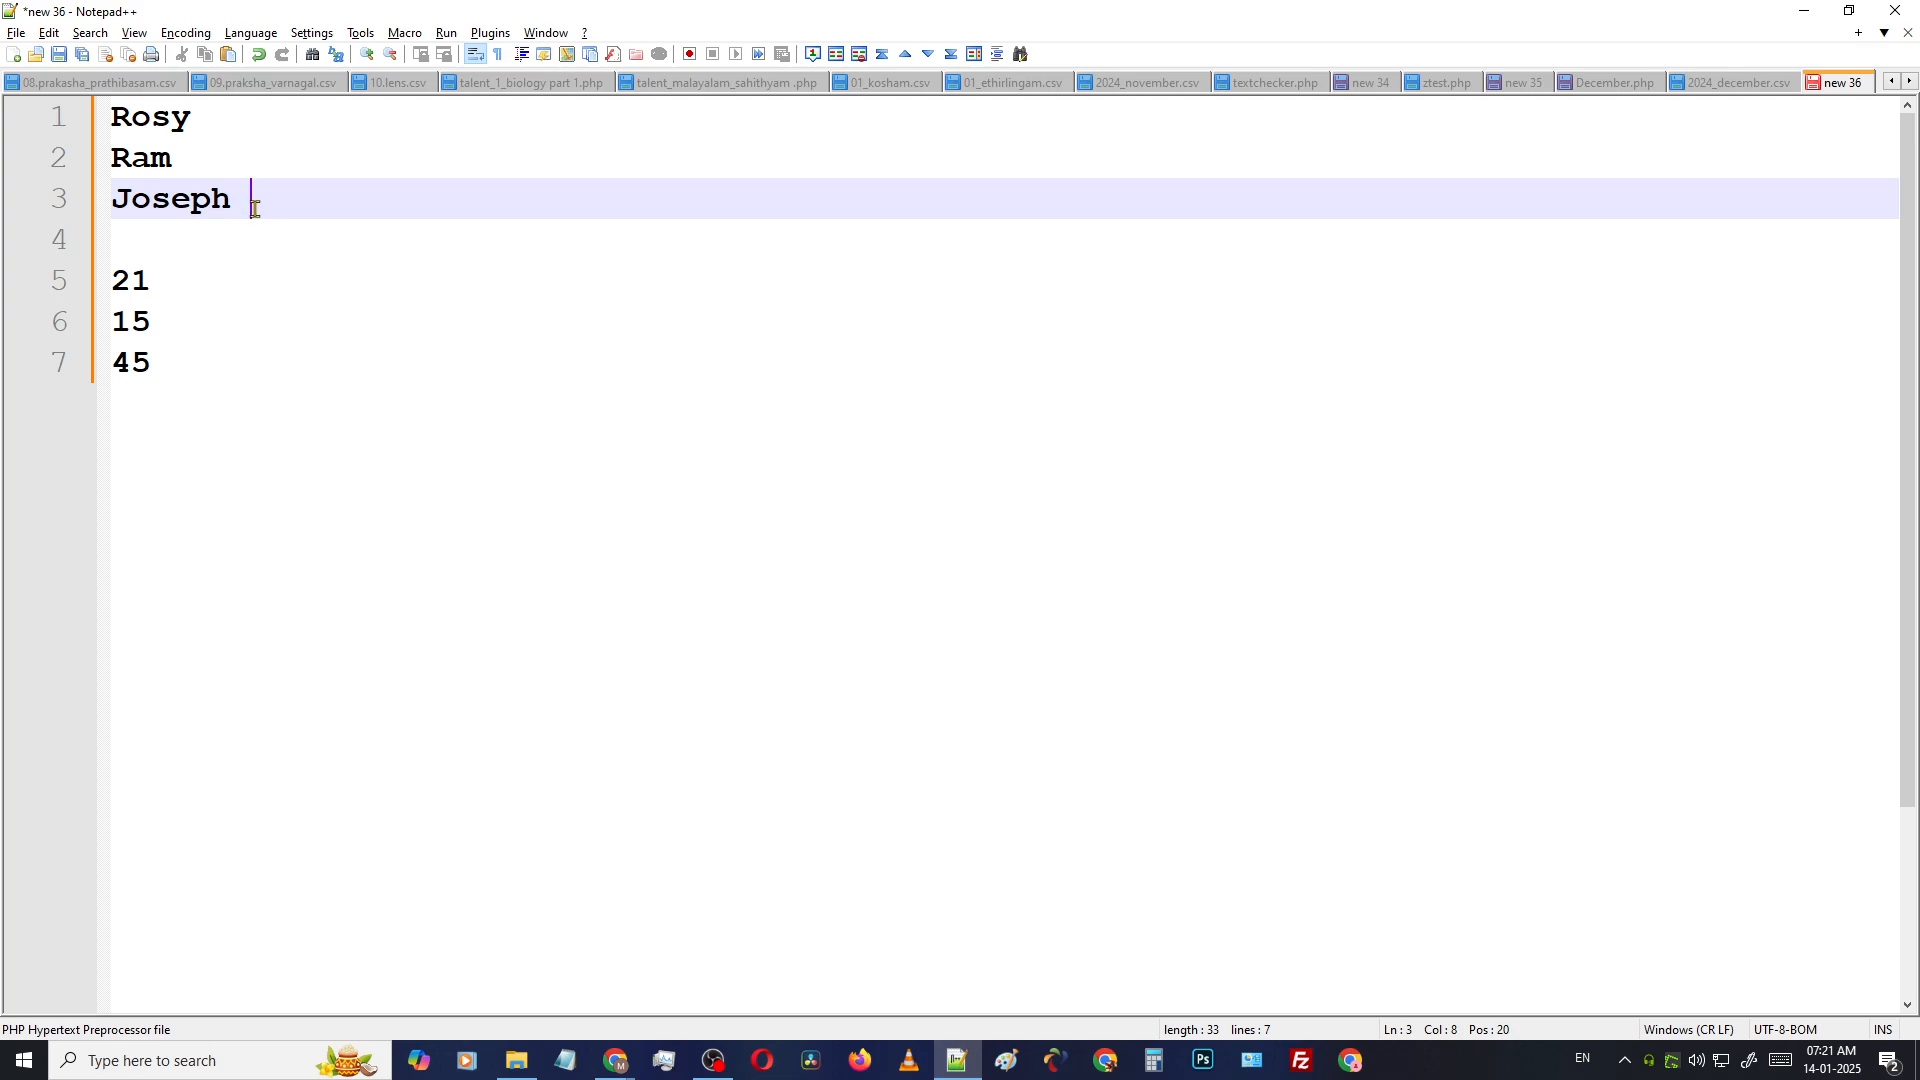
{"action": "left_click", "coordinate": [258, 116], "text": "alt+shift"}
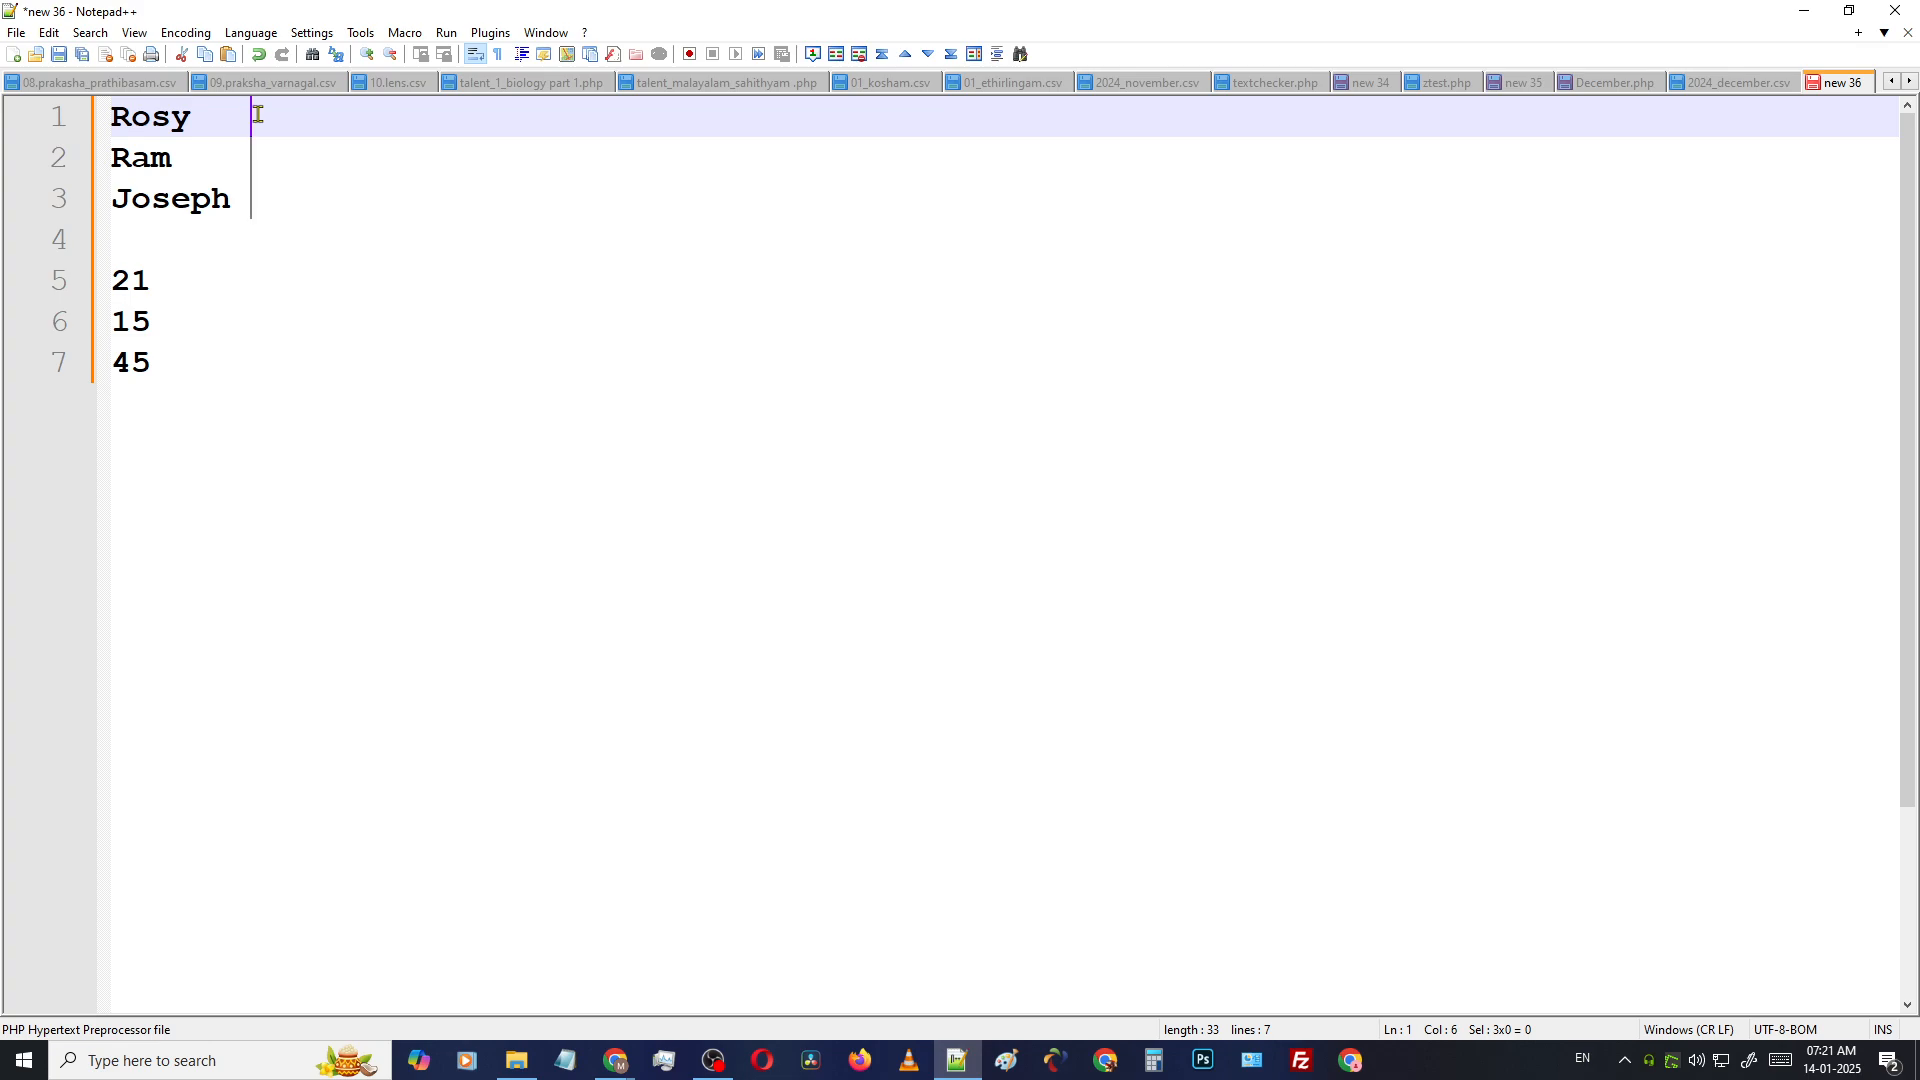
{"action": "type", "text": "-"}
{"action": "left_click", "coordinate": [236, 288]}
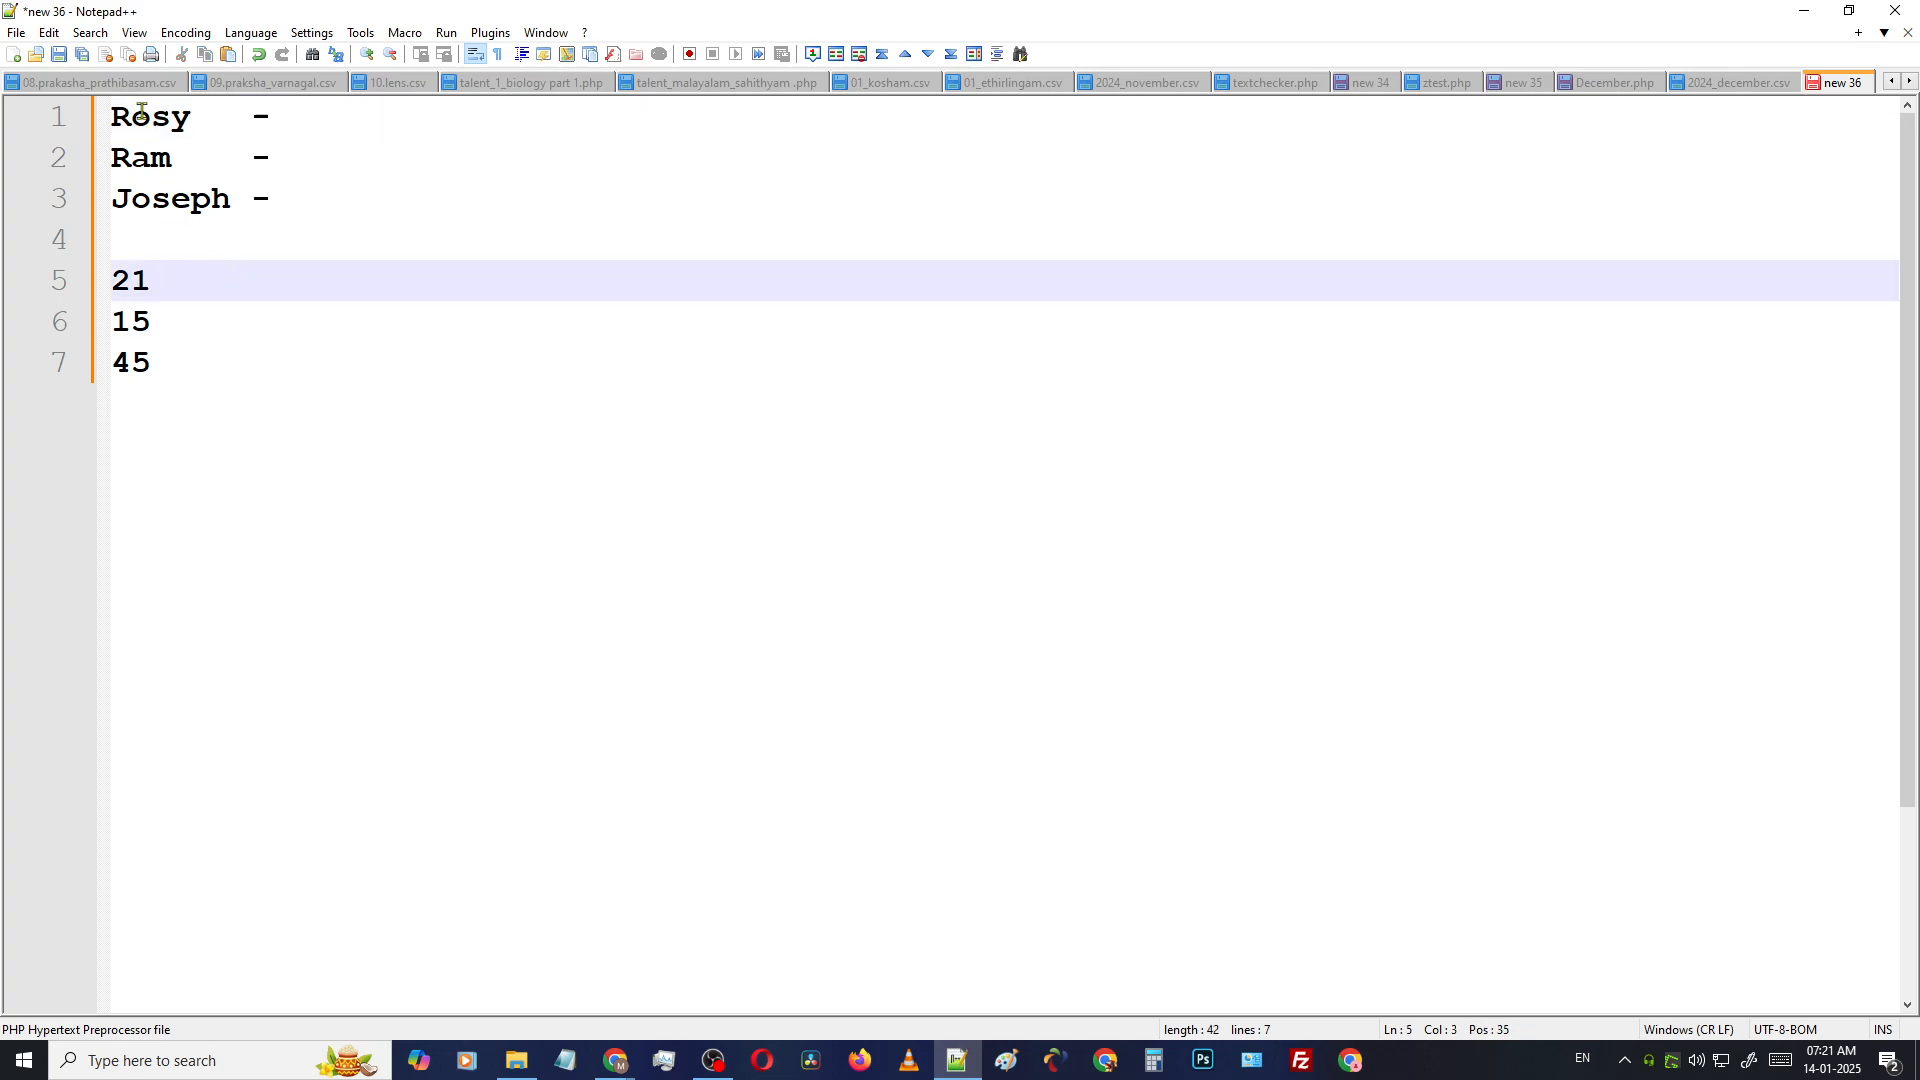
Cut the column block of numbers from lines 5 to 7, and undo the cut
{"action": "left_click", "coordinate": [116, 285]}
{"action": "left_click_drag", "start_coordinate": [117, 280], "coordinate": [152, 372]}
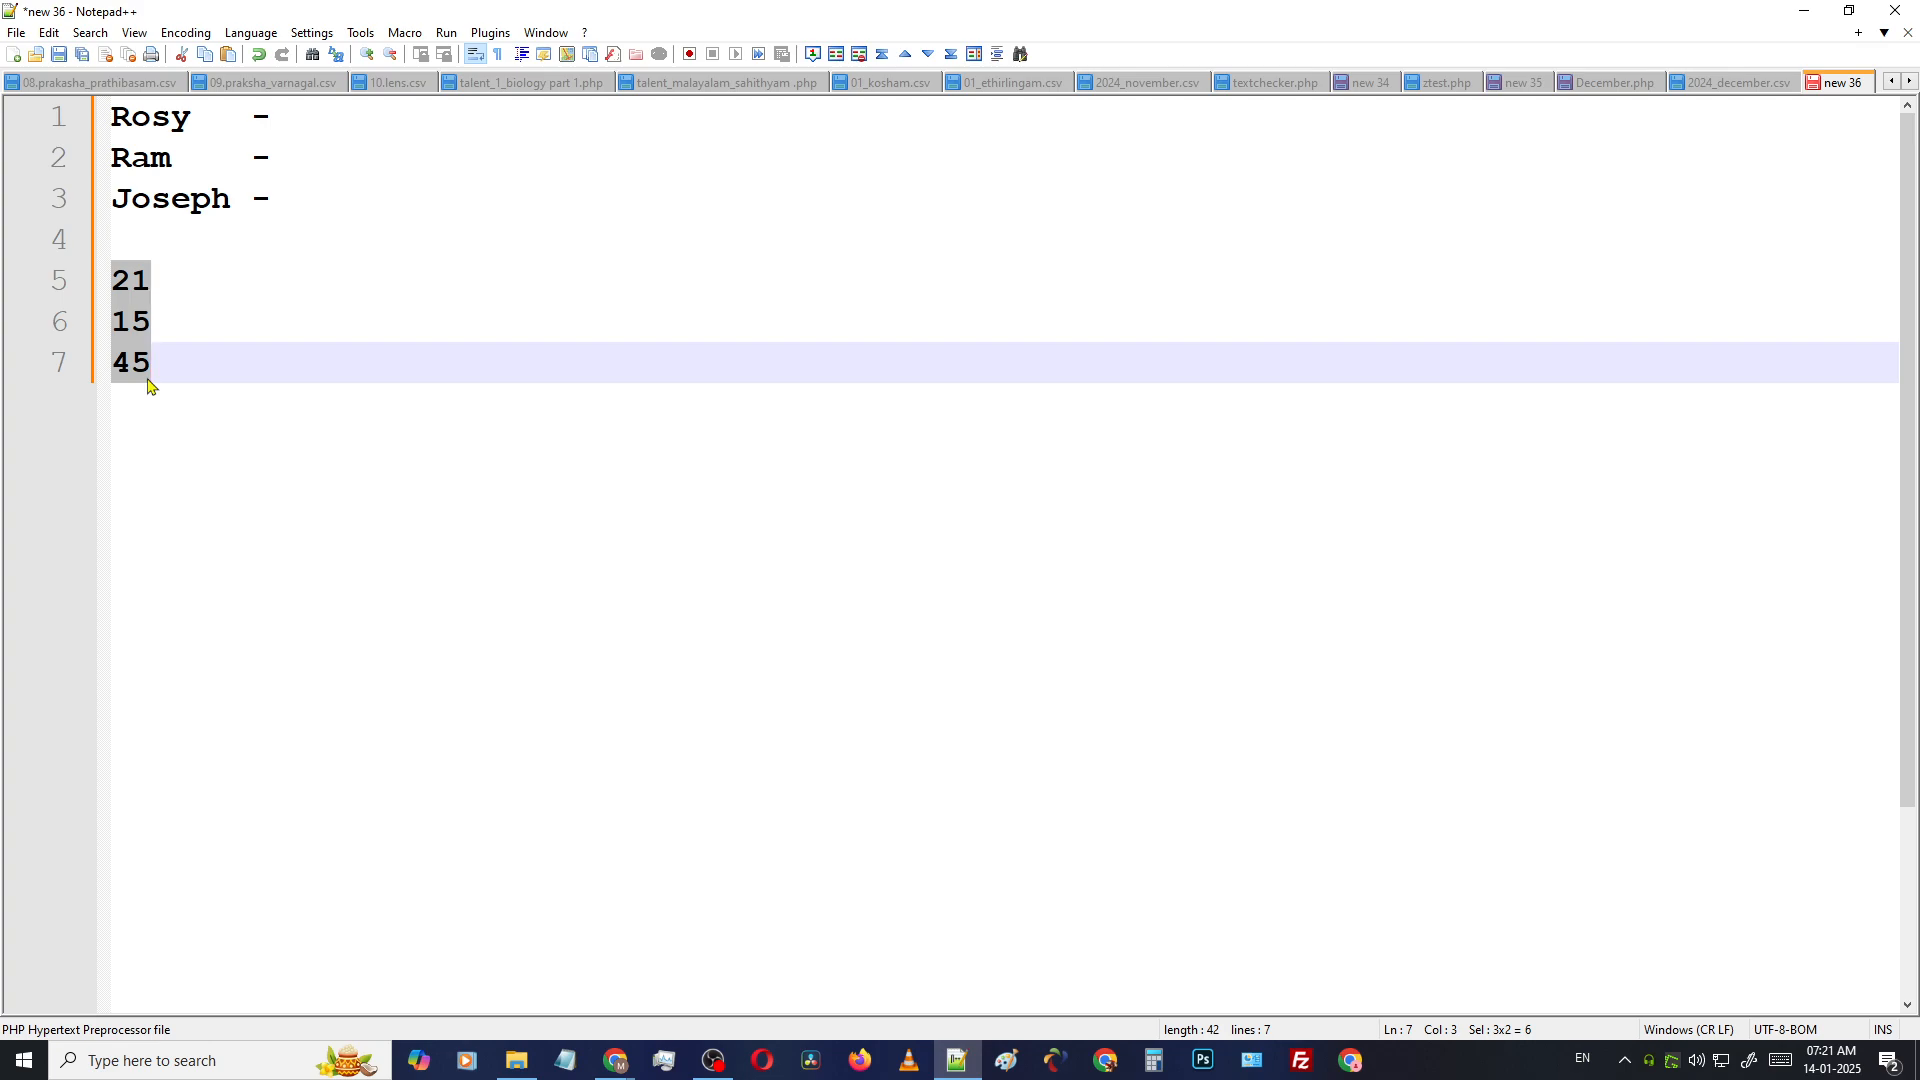
{"action": "key", "text": "ctrl+x"}
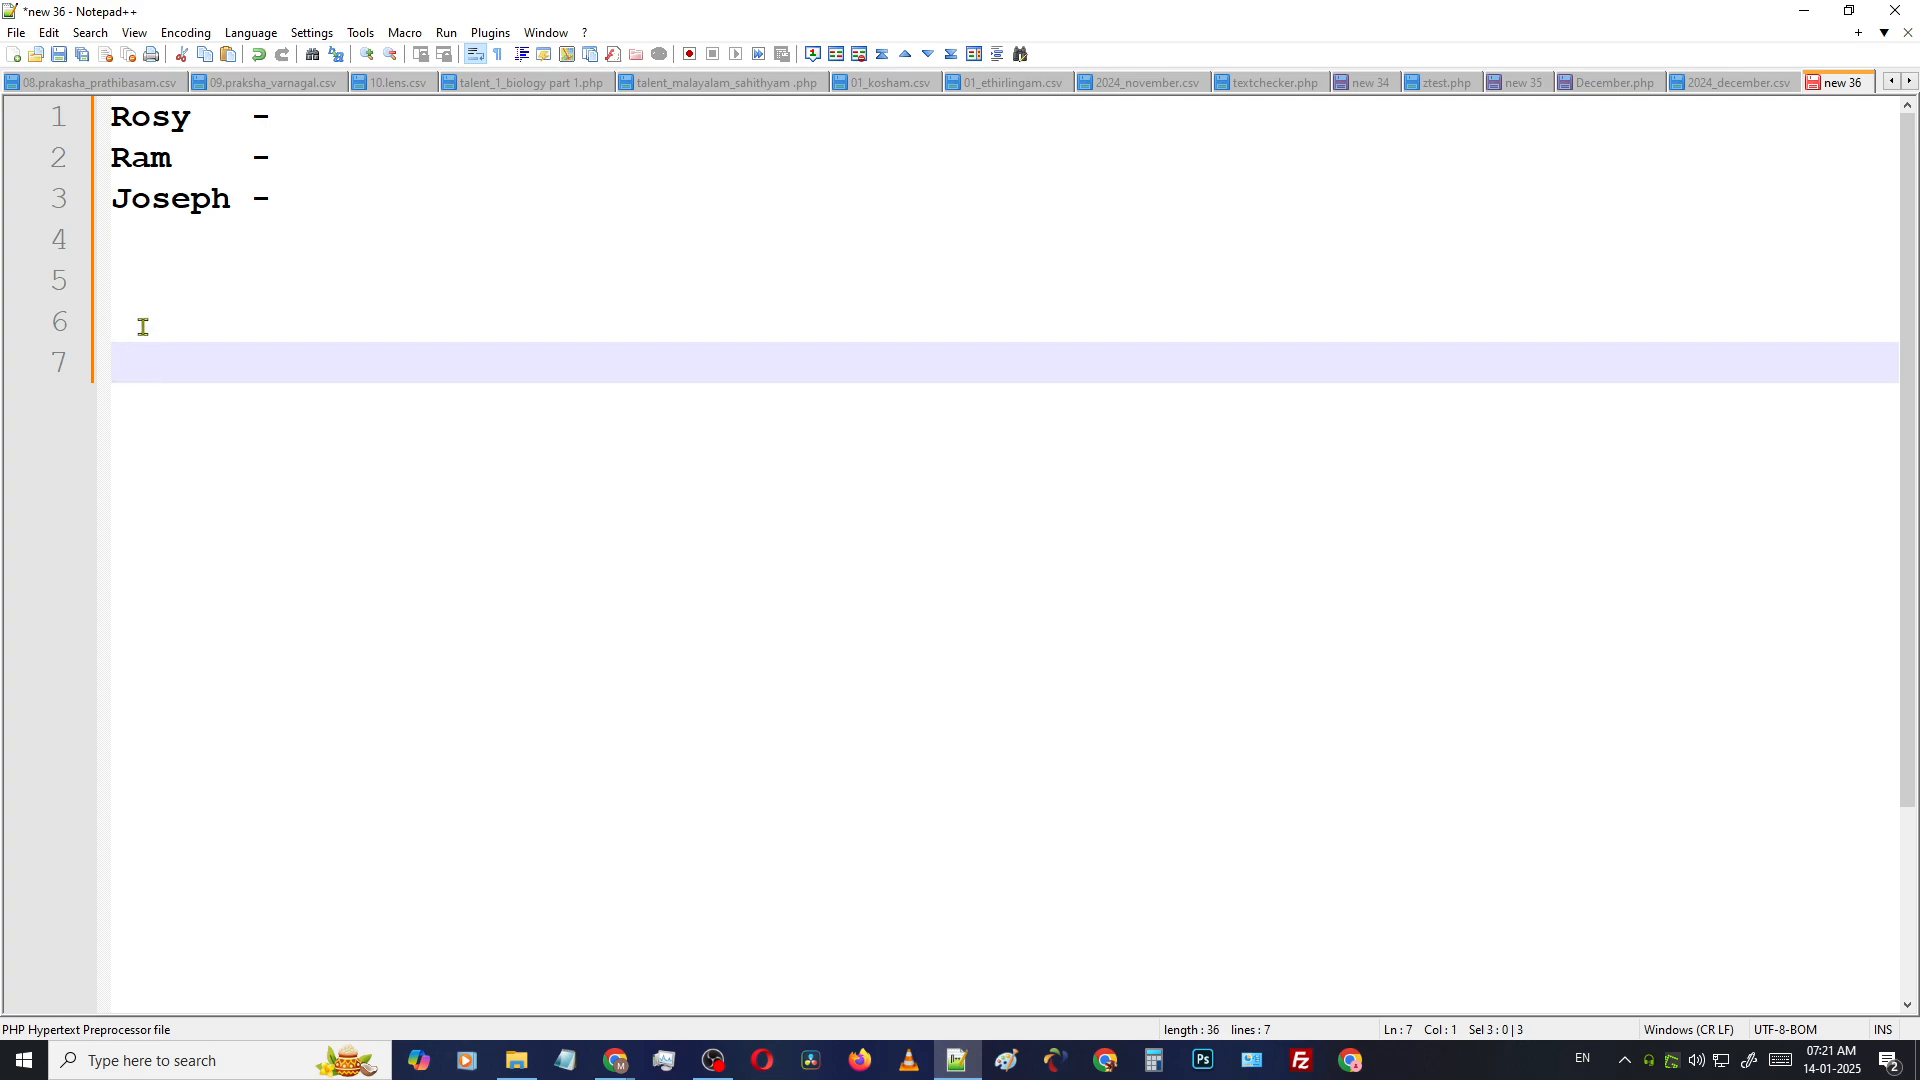
{"action": "left_click", "coordinate": [295, 110]}
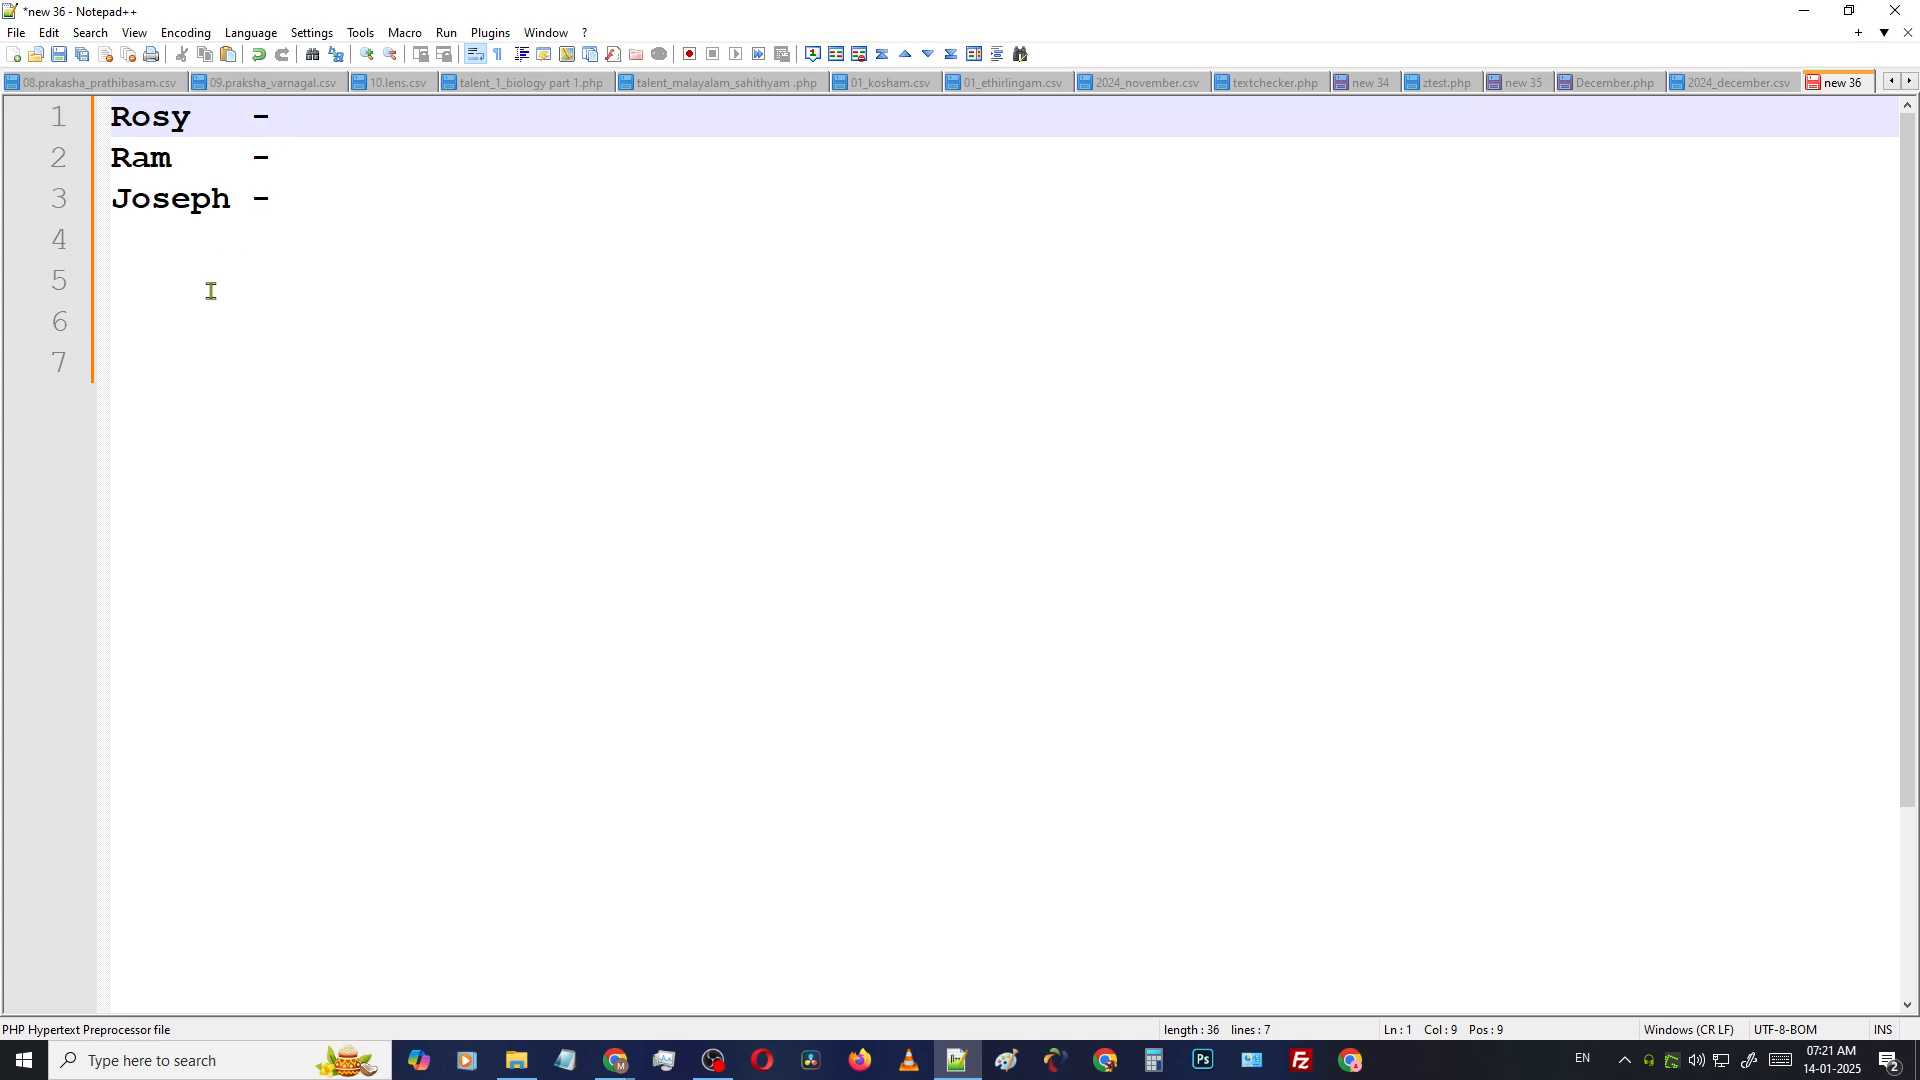
{"action": "left_click", "coordinate": [143, 344]}
{"action": "key", "text": "ctrl+z"}
Cut the numbers 21, 15 and 45 on lines 5 to 7 as a rectangular column block
{"action": "left_click", "coordinate": [113, 272]}
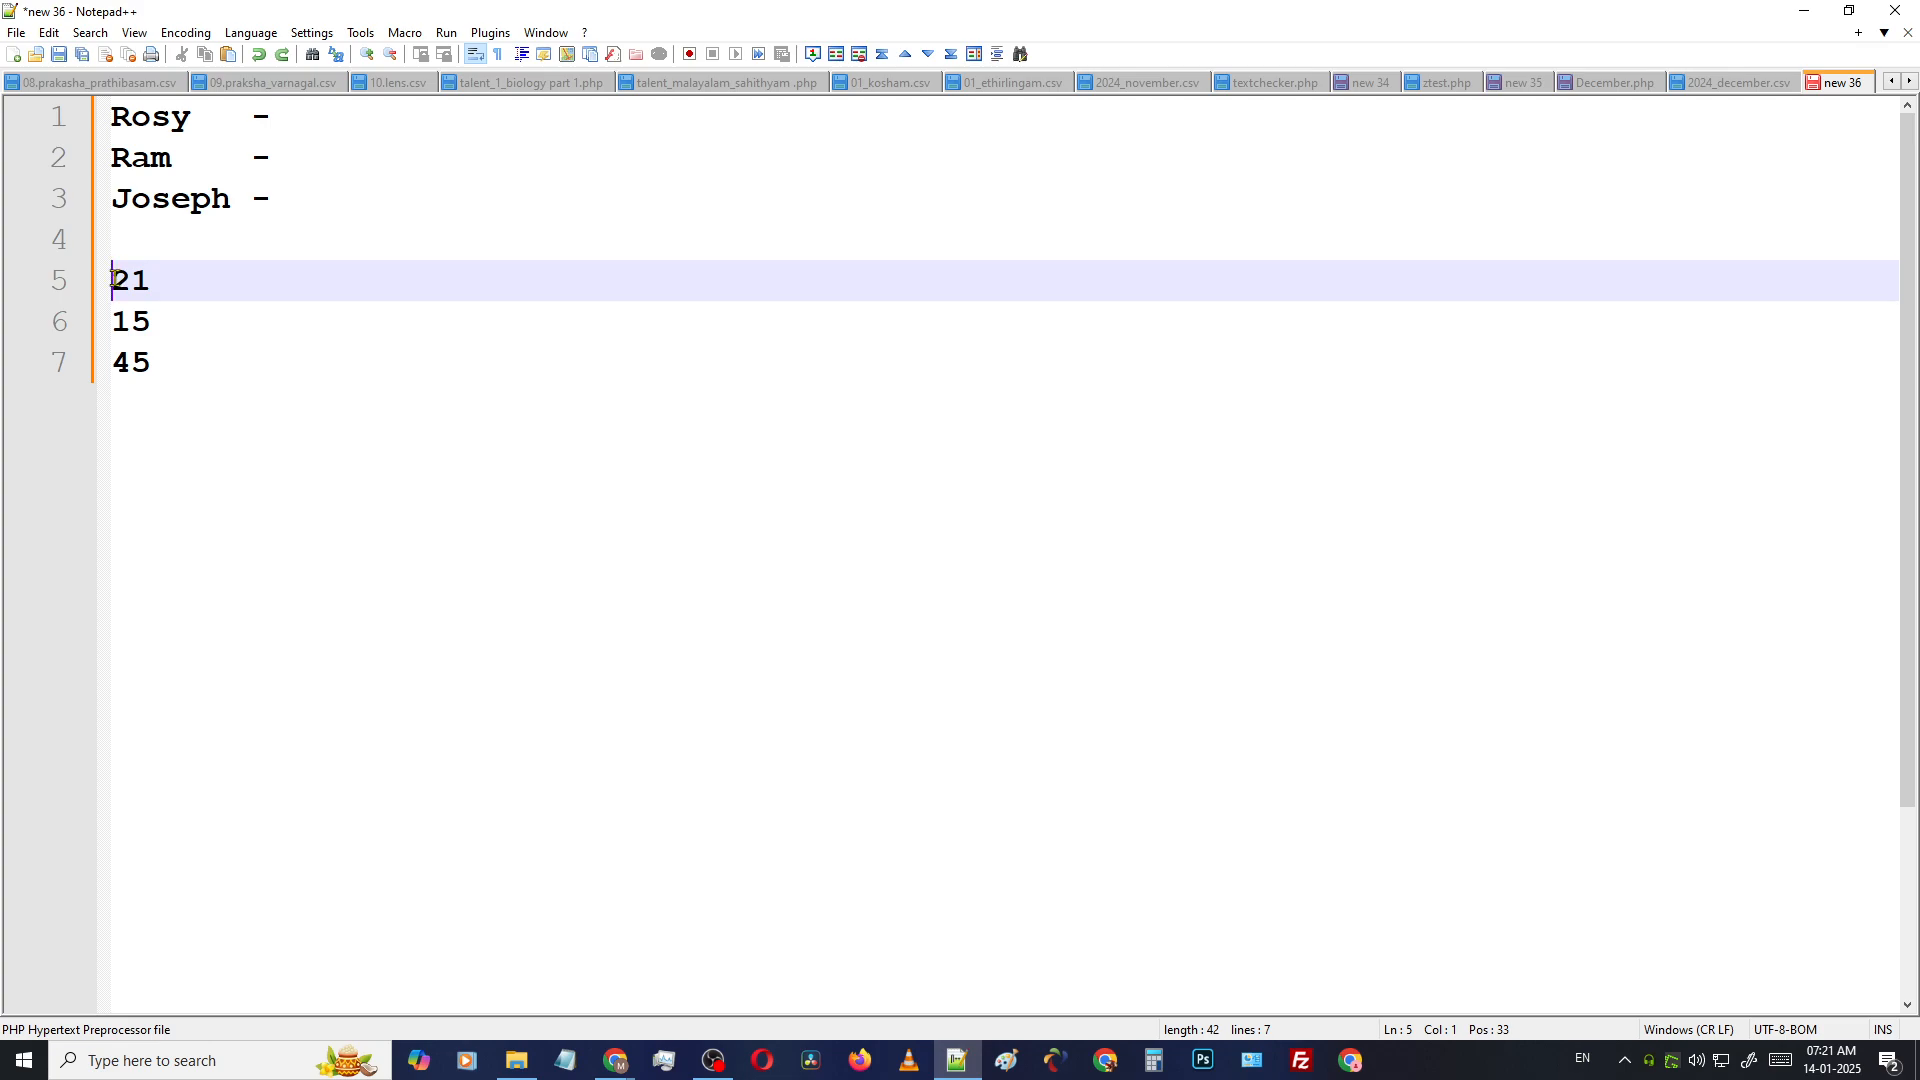
{"action": "left_click_drag", "start_coordinate": [112, 280], "coordinate": [148, 357], "text": "alt"}
{"action": "right_click", "coordinate": [134, 318]}
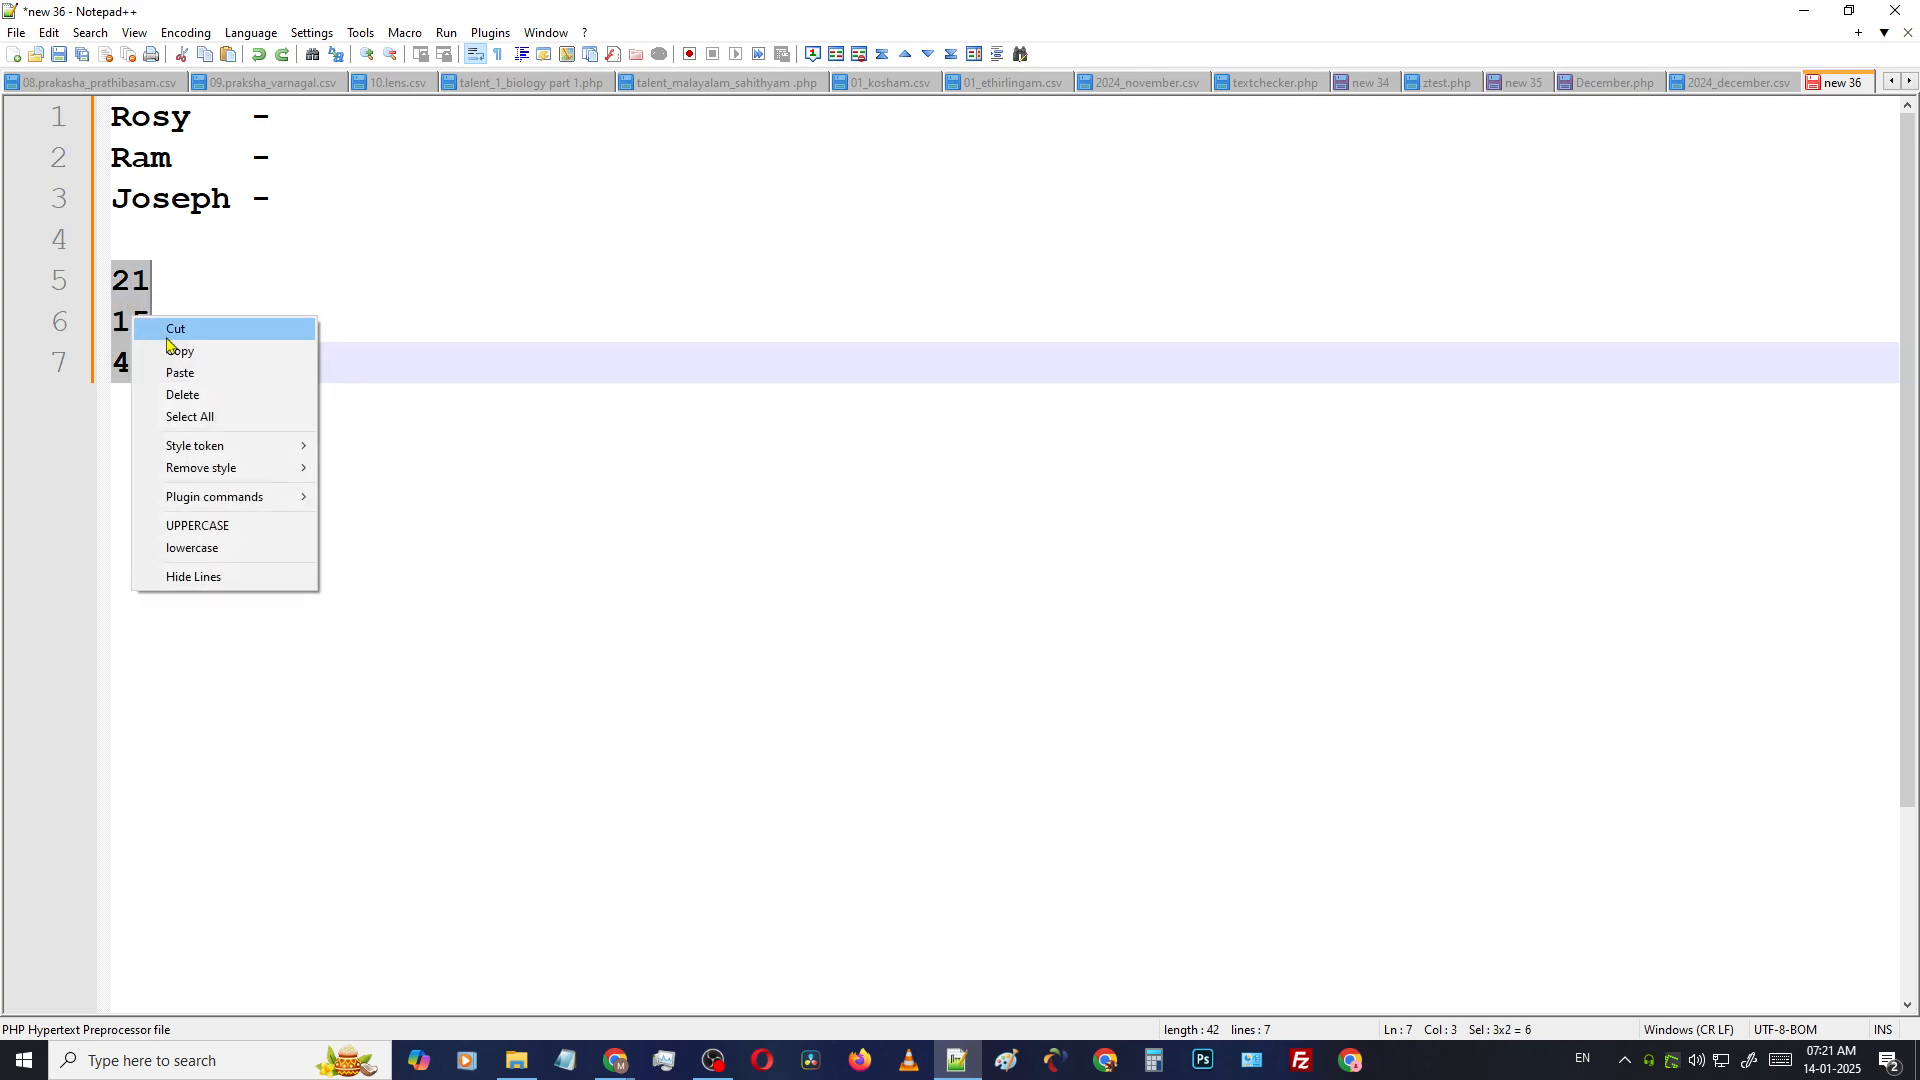
{"action": "left_click", "coordinate": [195, 330]}
Paste the cut number block as a column on lines 1 to 3, one space after the hyphens
{"action": "left_click", "coordinate": [287, 117]}
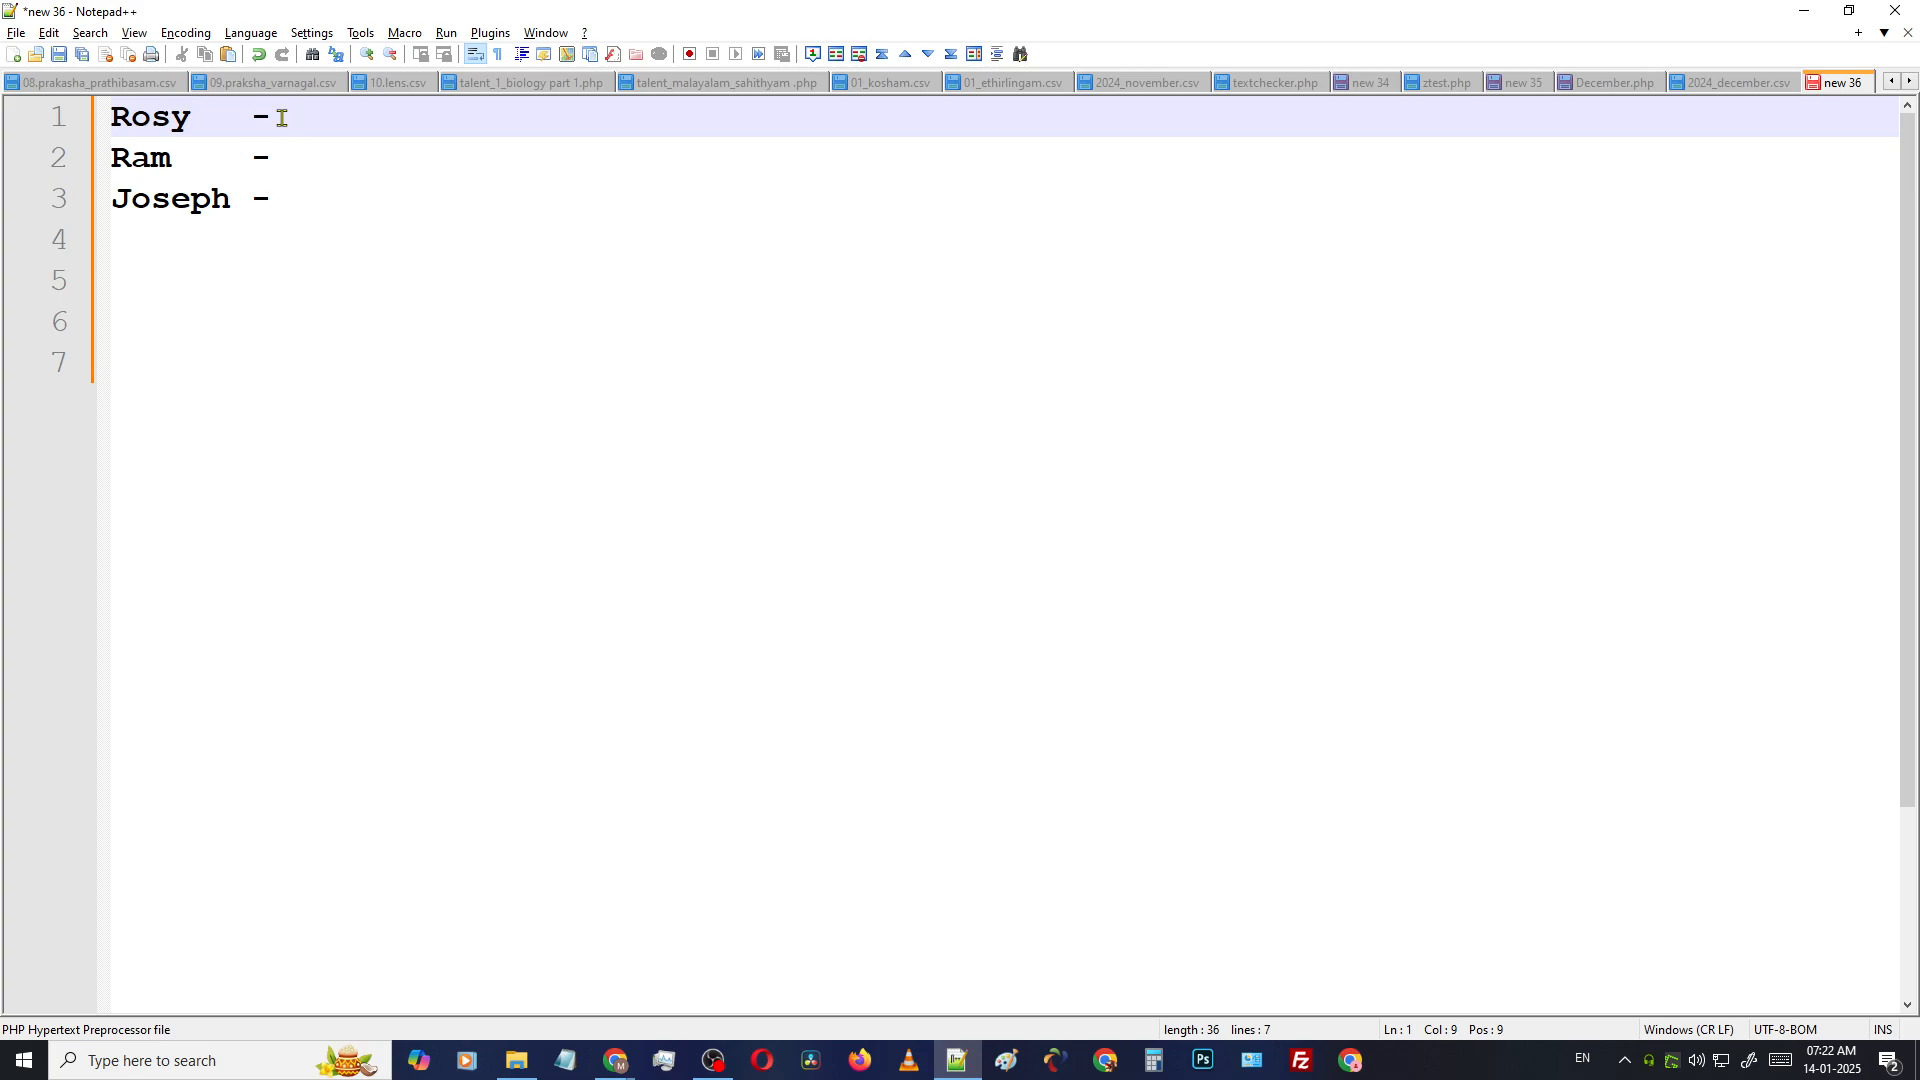
{"action": "left_click_drag", "start_coordinate": [283, 118], "coordinate": [300, 184]}
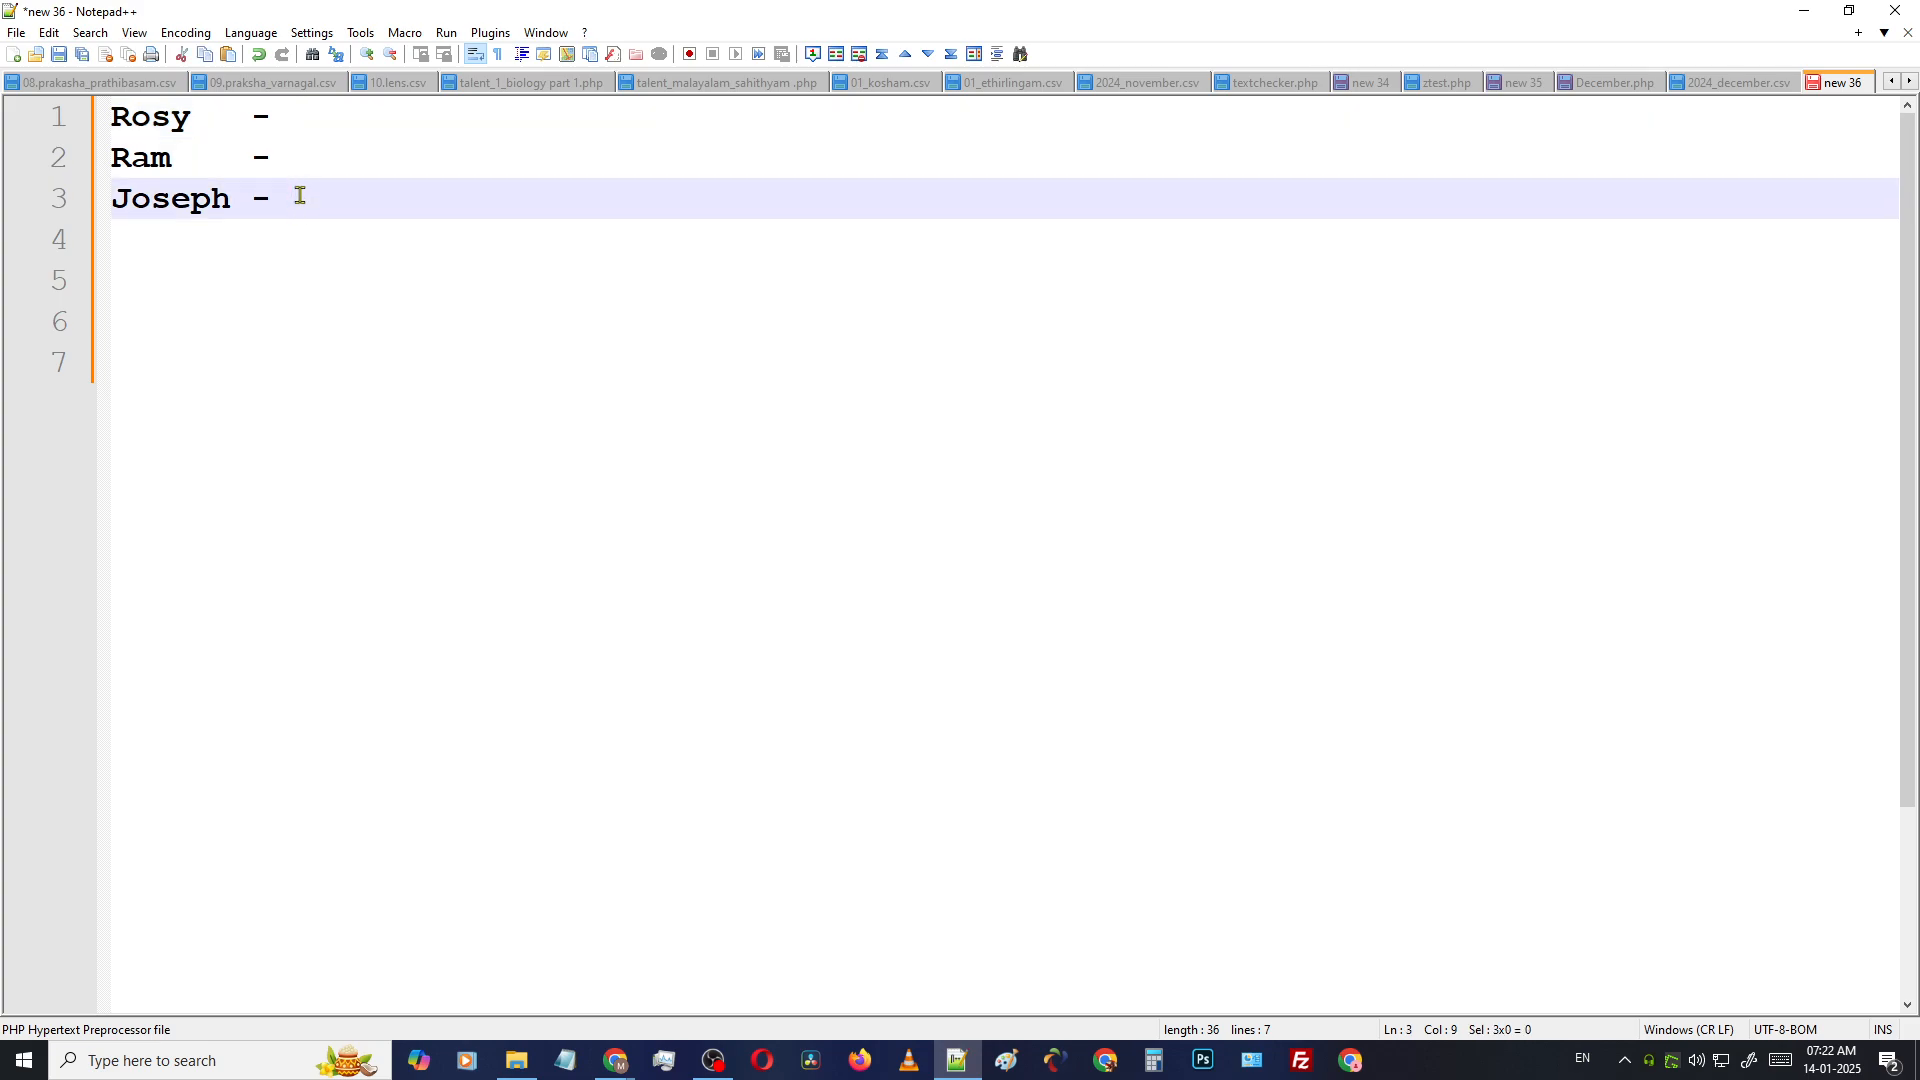
{"action": "right_click", "coordinate": [300, 195]}
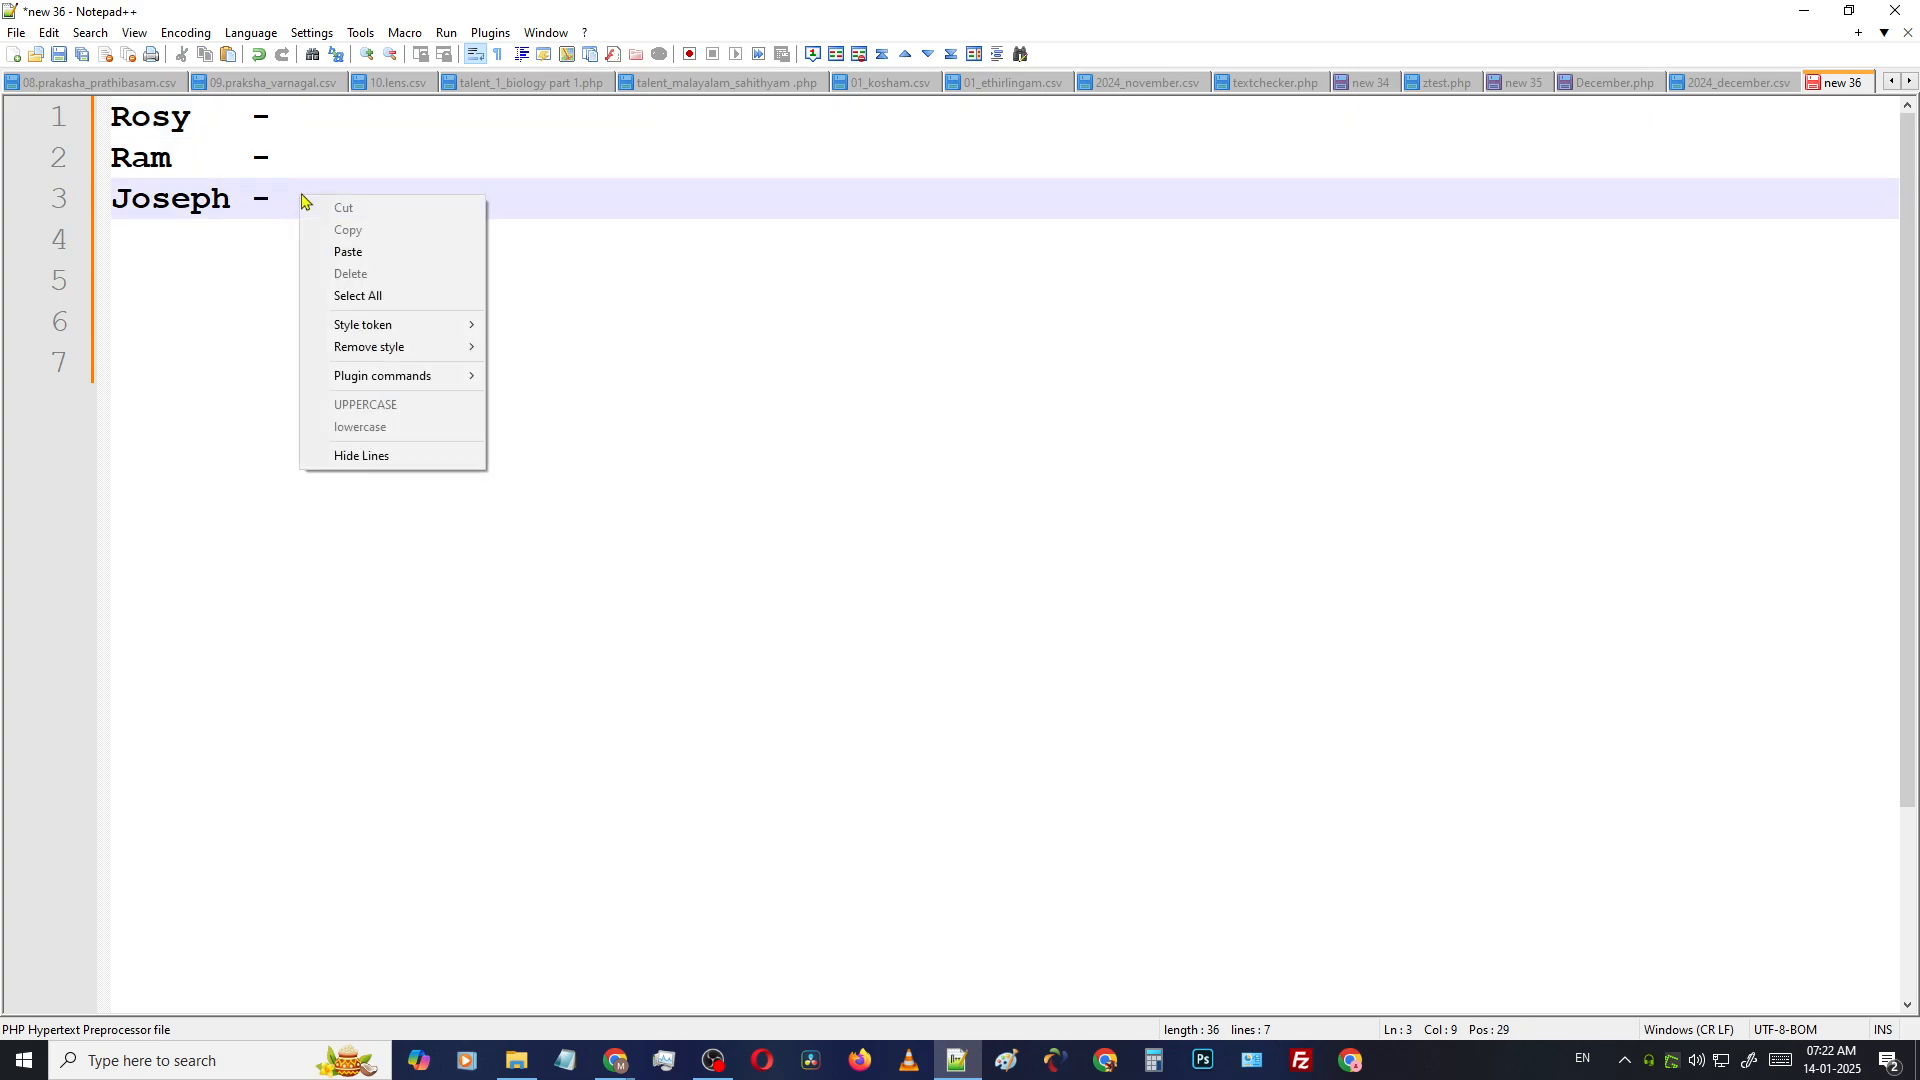
{"action": "left_click", "coordinate": [307, 115]}
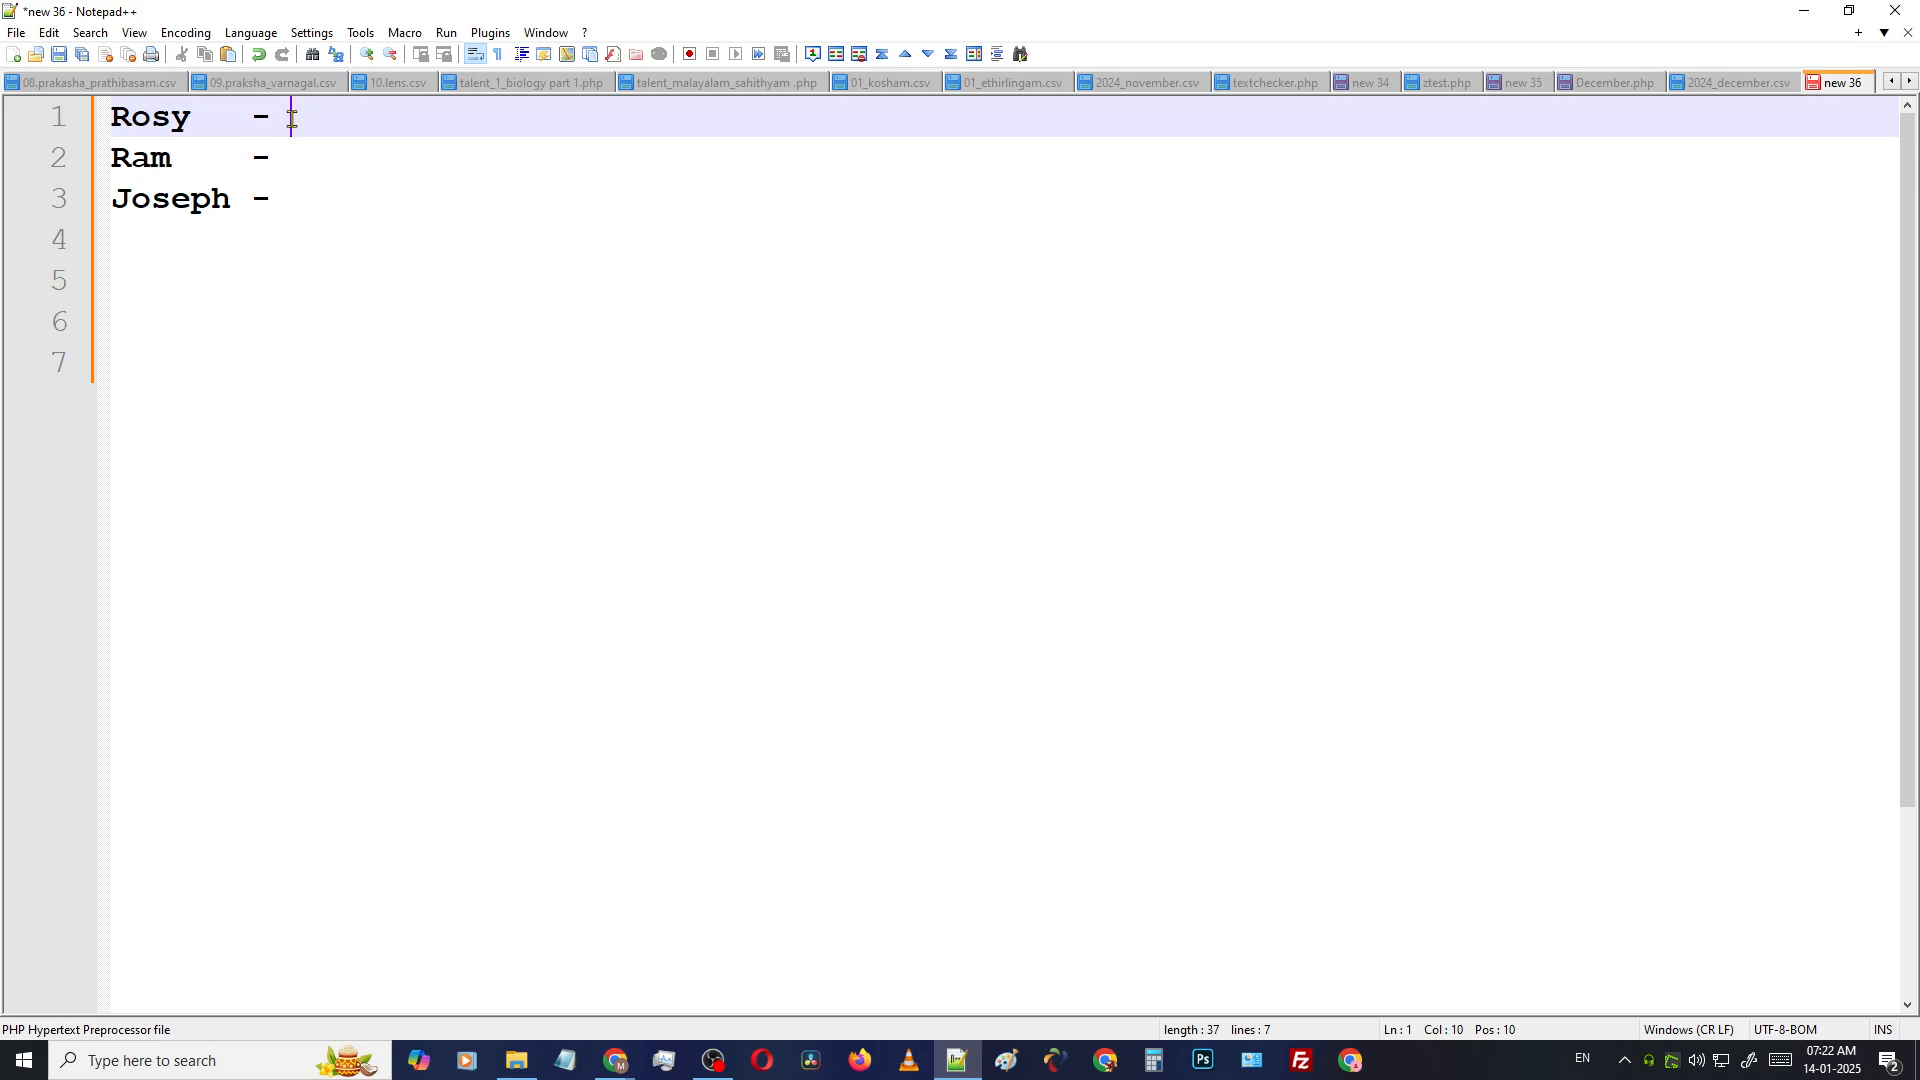
{"action": "left_click_drag", "start_coordinate": [289, 115], "coordinate": [301, 193]}
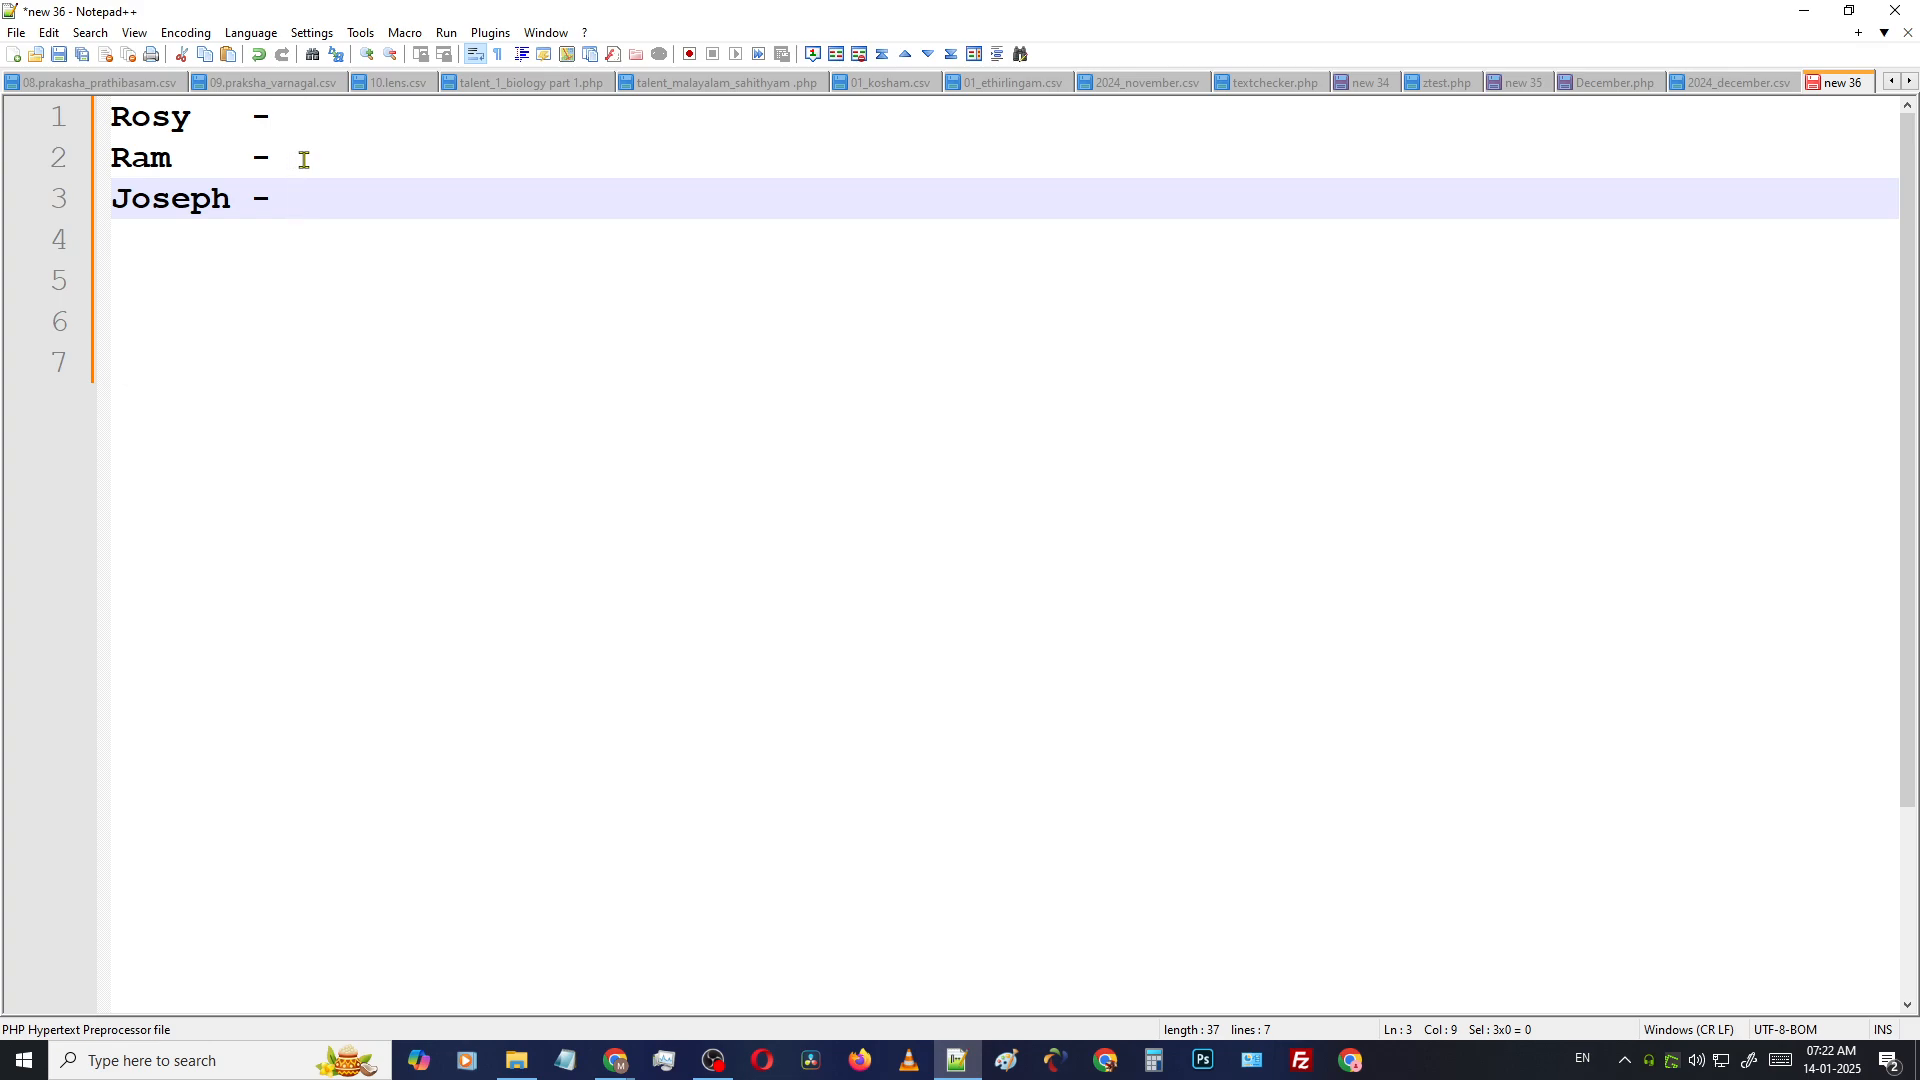
{"action": "key", "text": "ctrl+v"}
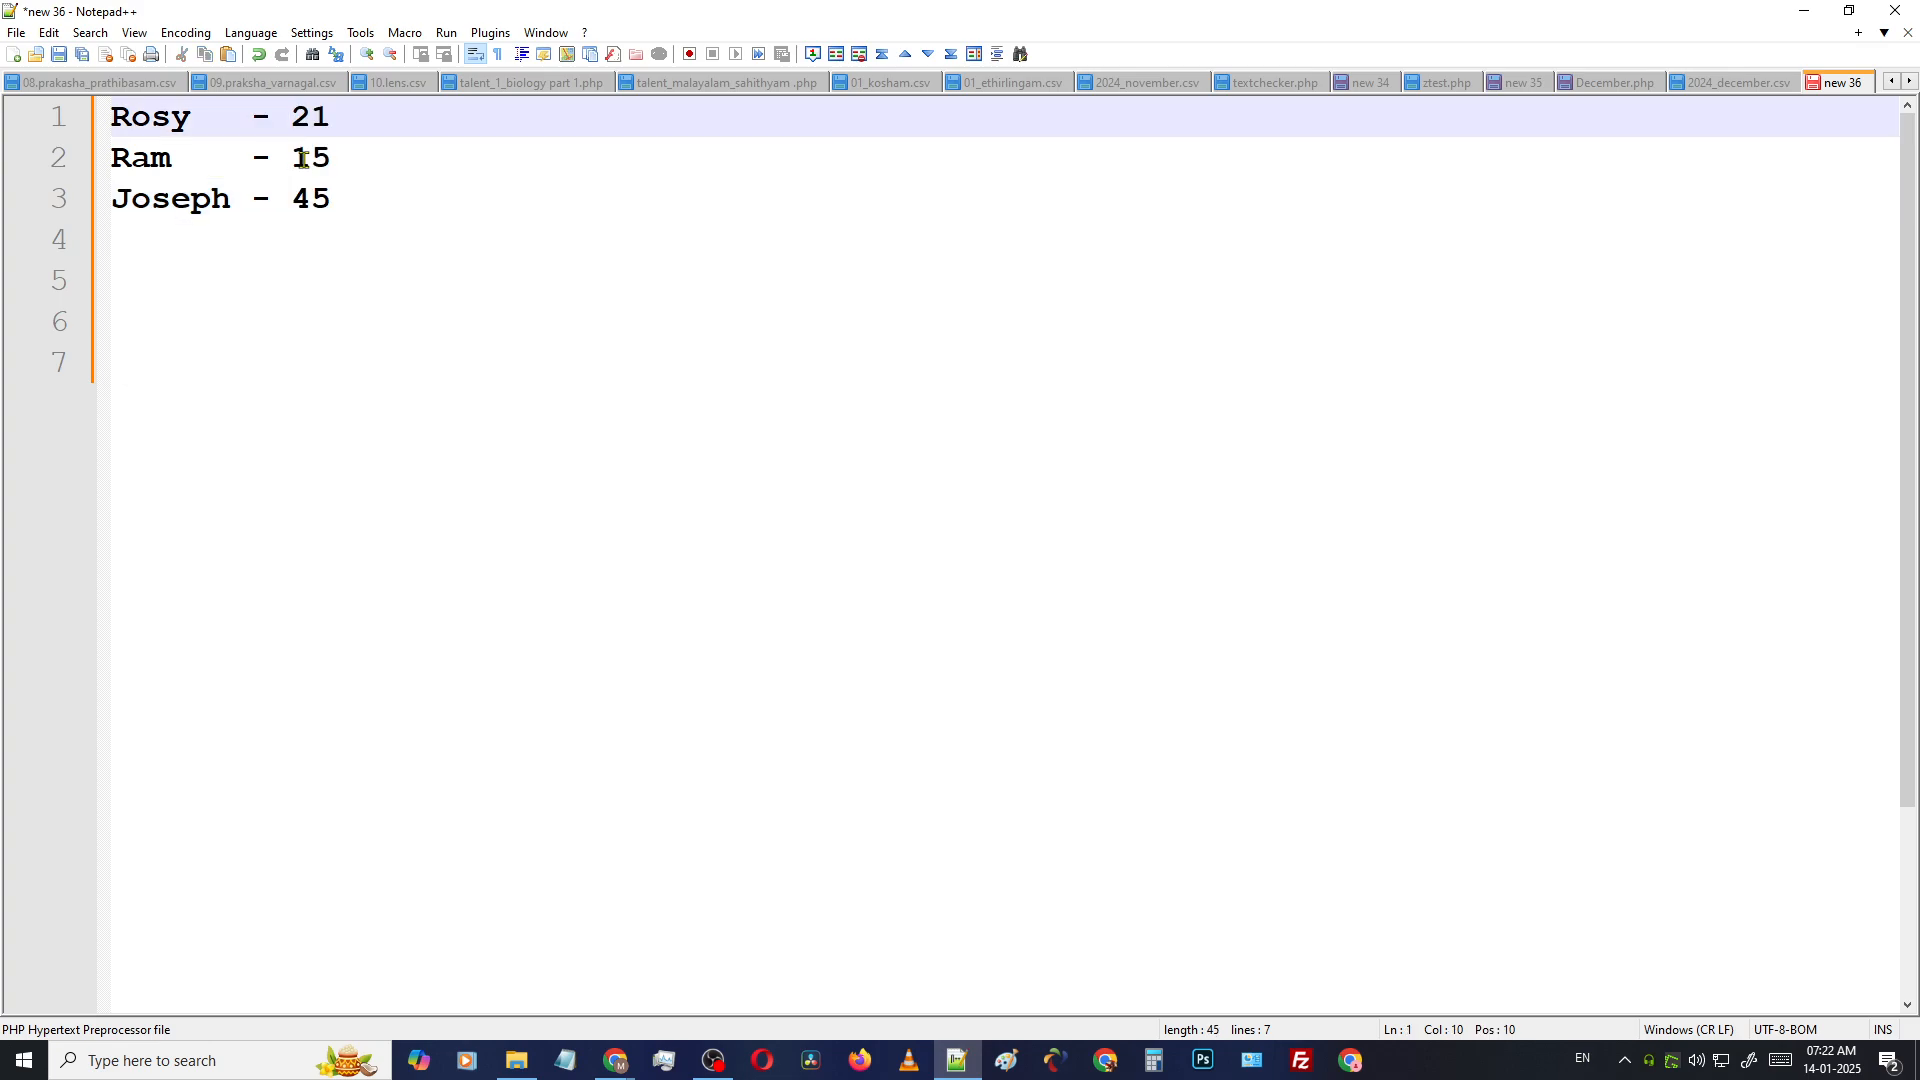
{"action": "left_click", "coordinate": [263, 264]}
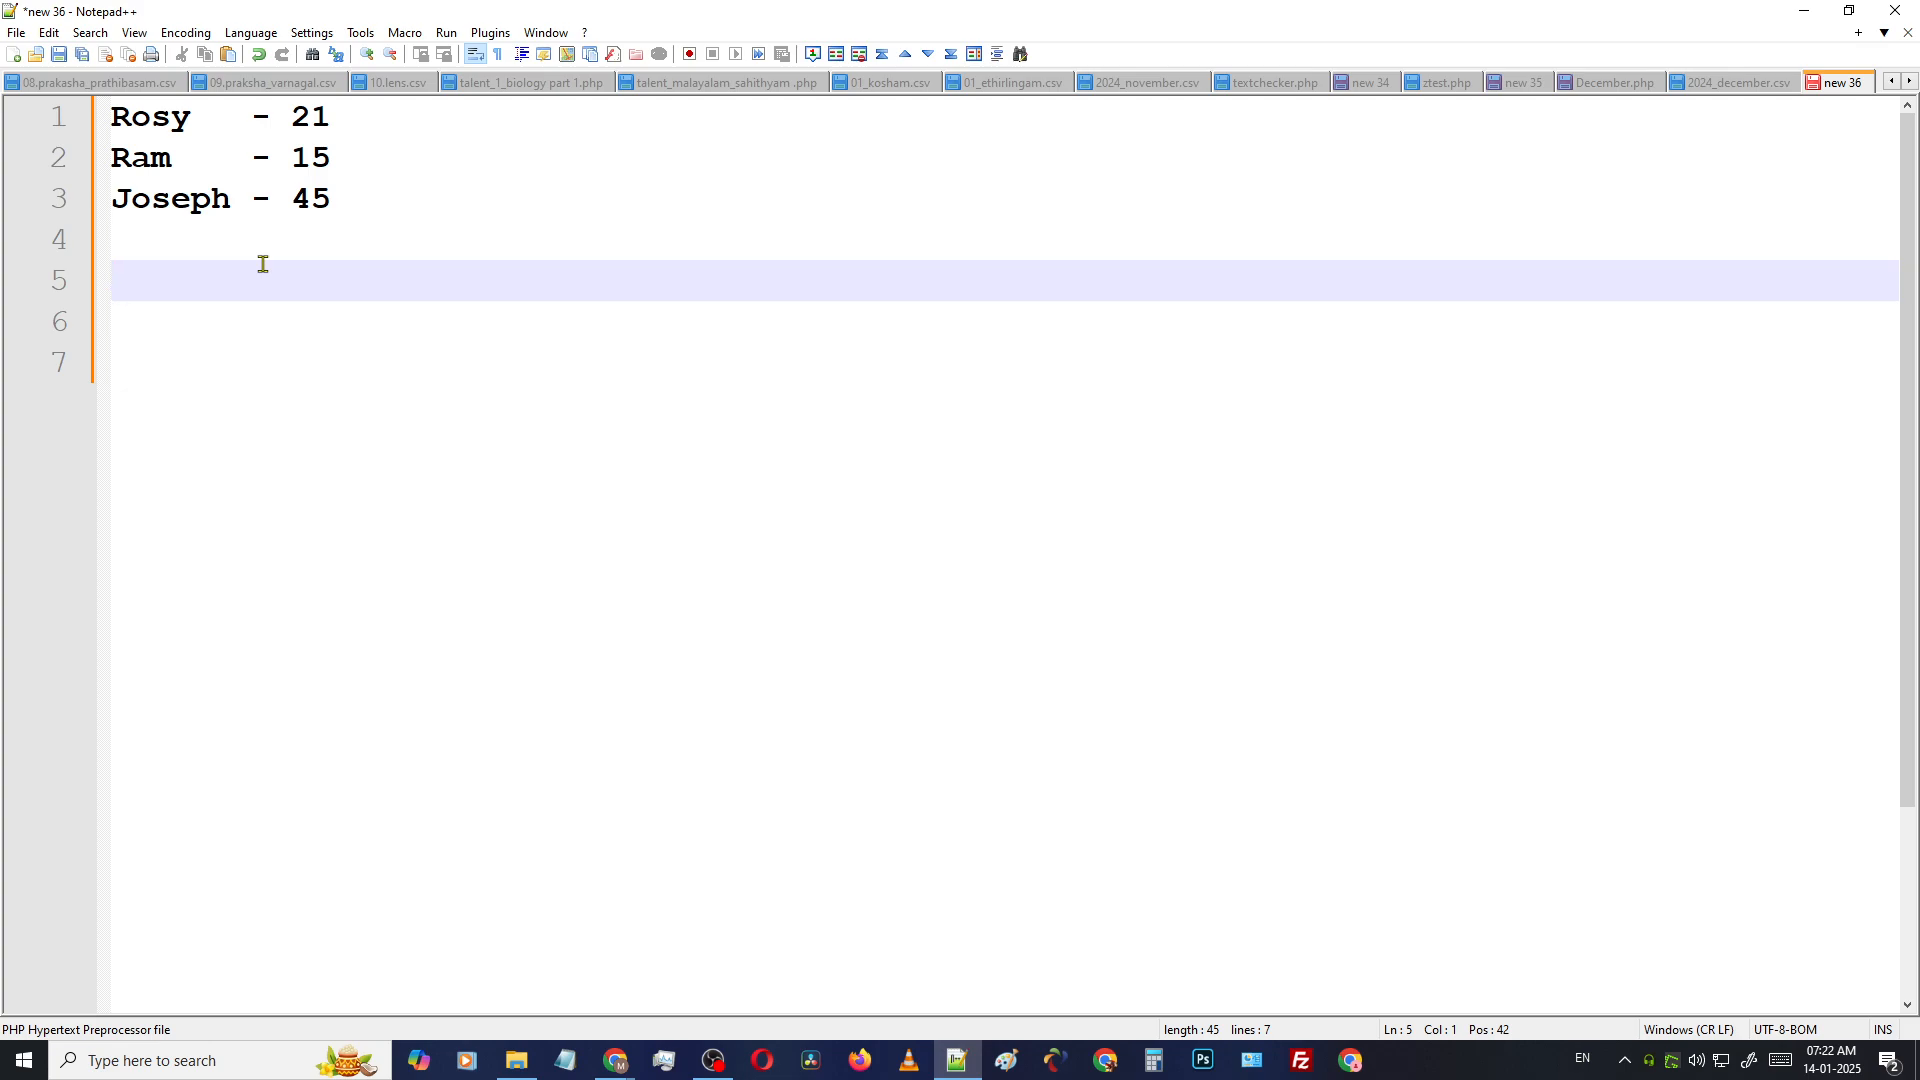